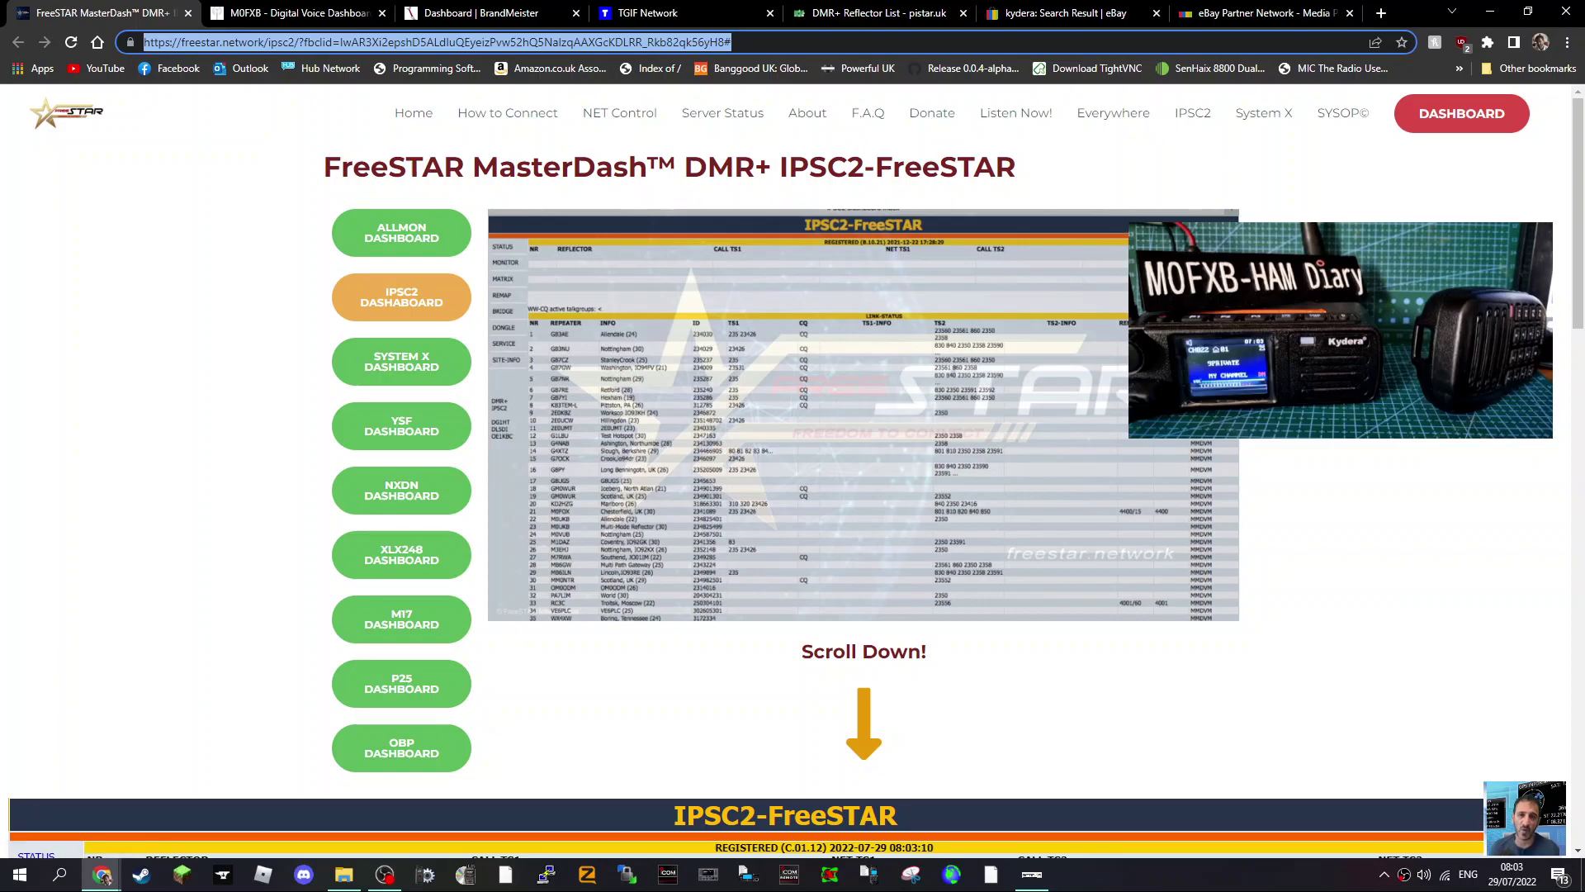
Step: Go from the Pi-Star and BrandMeister tabs to the DMR+ Reflector List of 377 reflectors
left_click(321, 15)
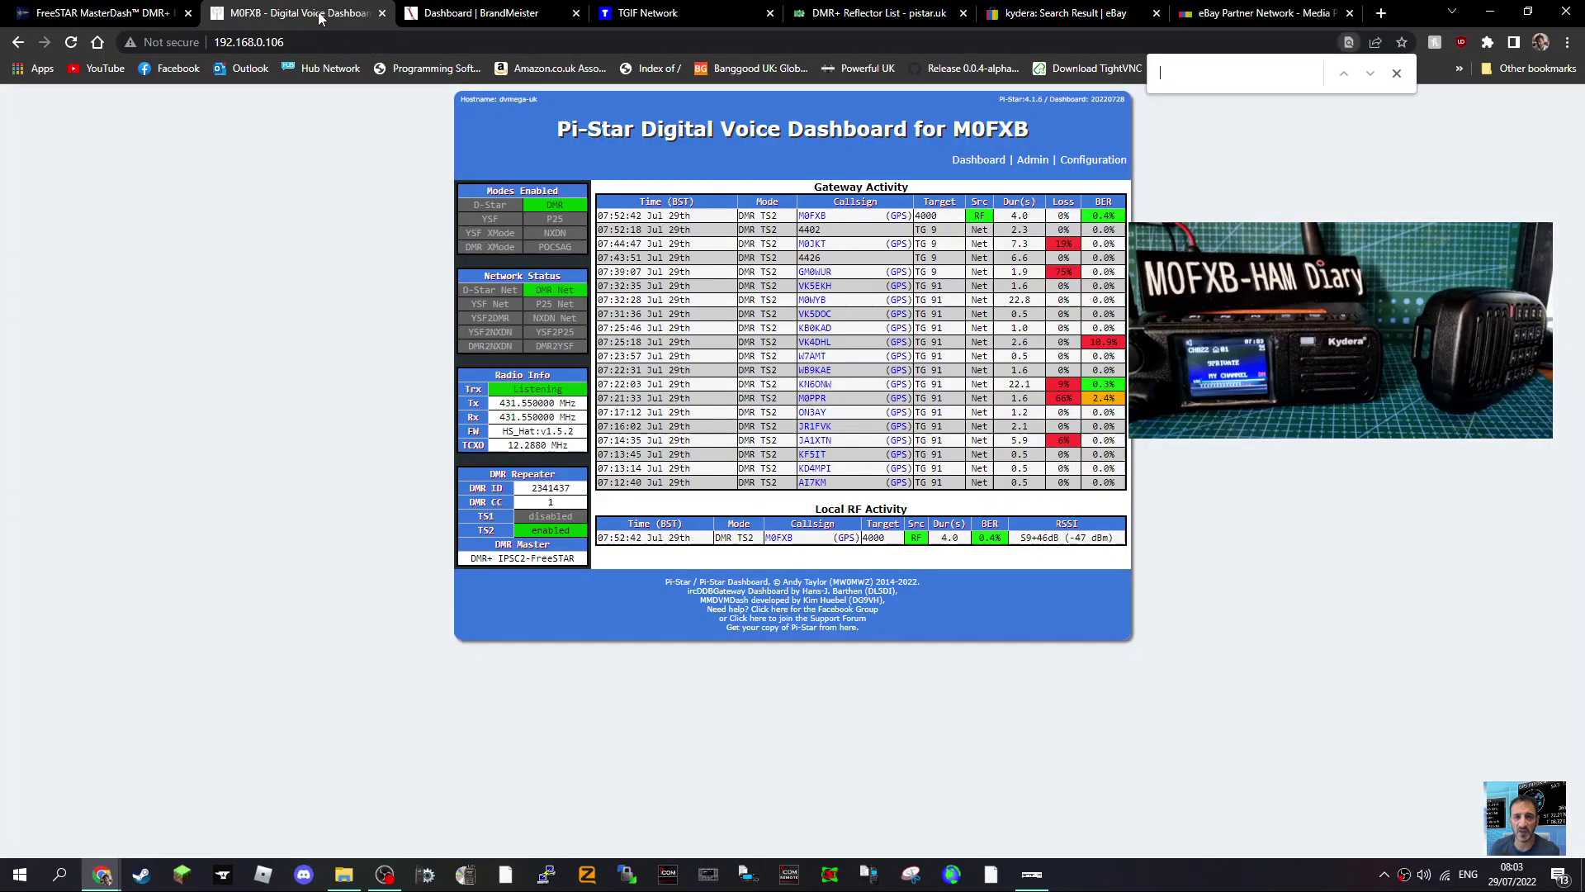
left_click(463, 18)
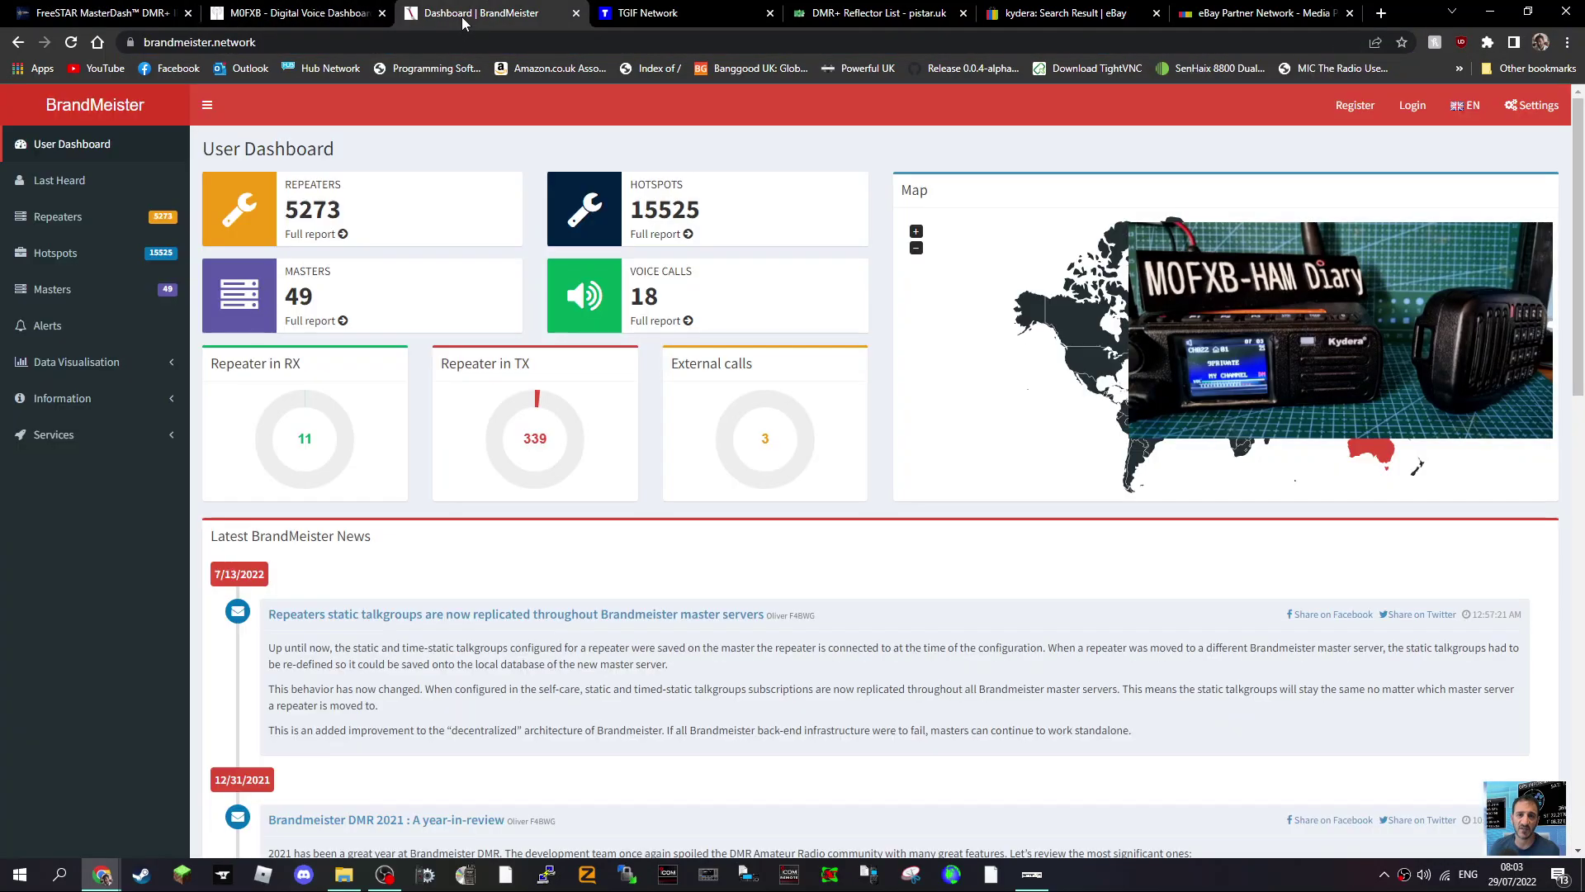
left_click(909, 23)
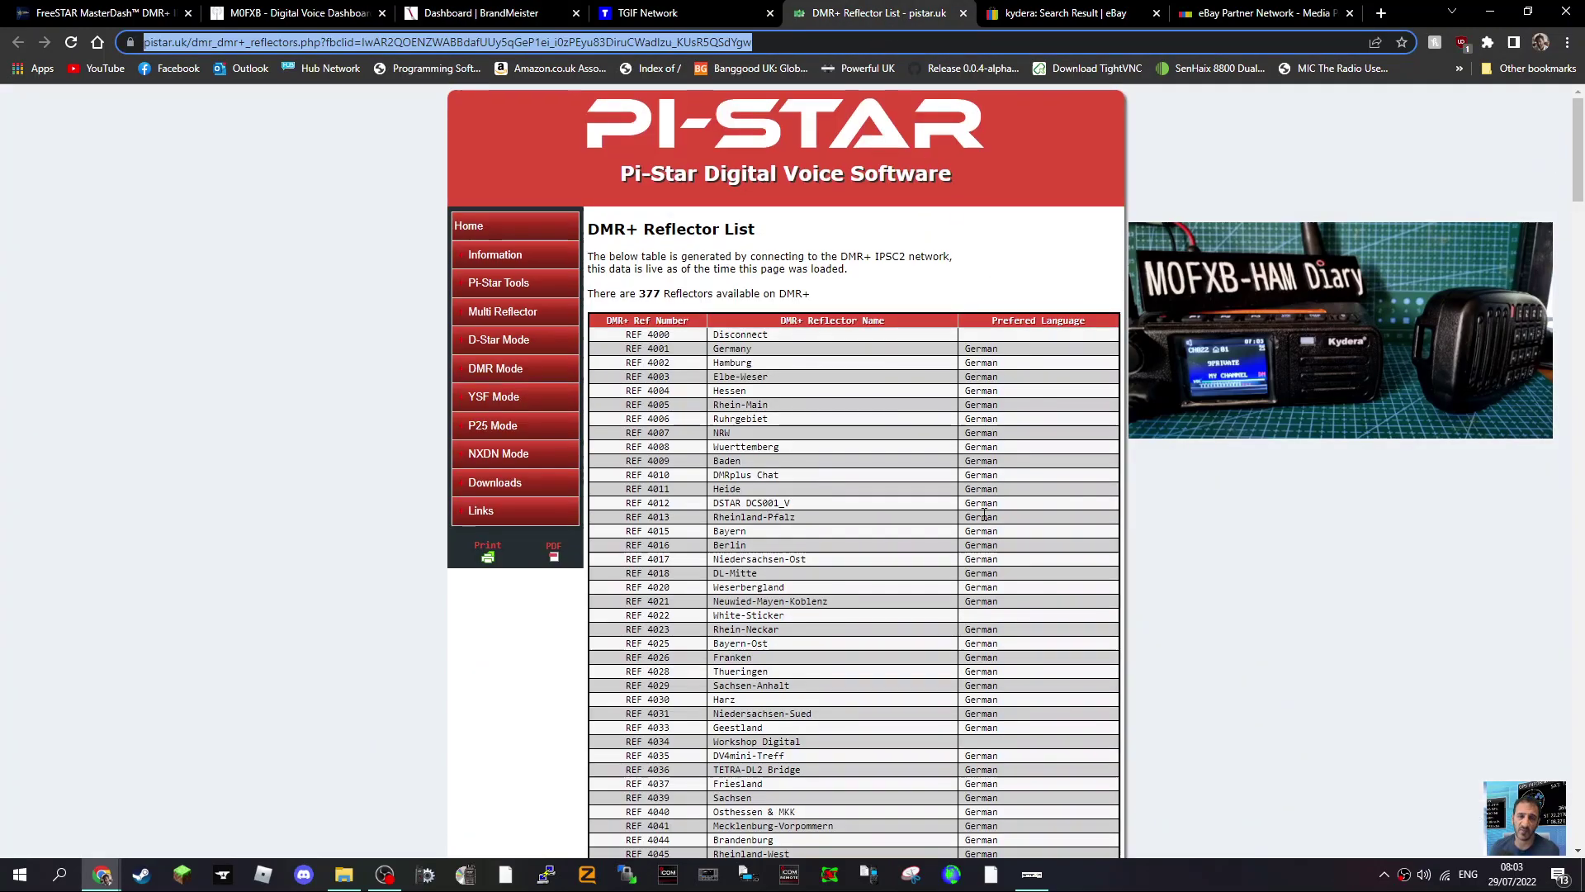
scroll(984, 516, "down", 5)
scroll(990, 523, "up", 5)
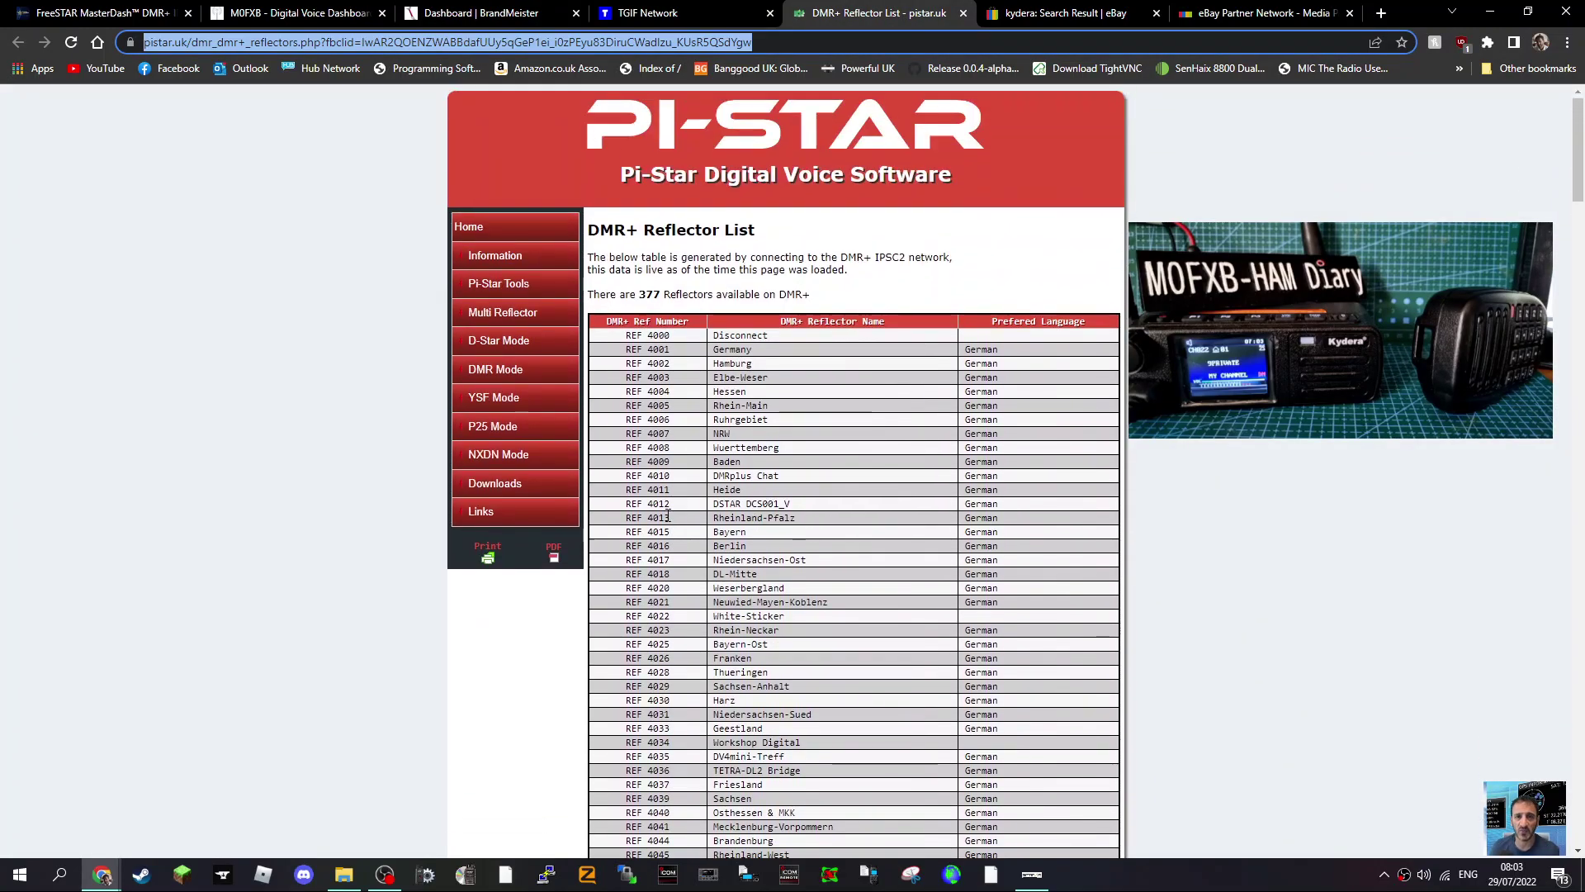
scroll(669, 521, "down", 5)
scroll(671, 524, "down", 3)
scroll(672, 529, "up", 6)
scroll(675, 532, "up", 2)
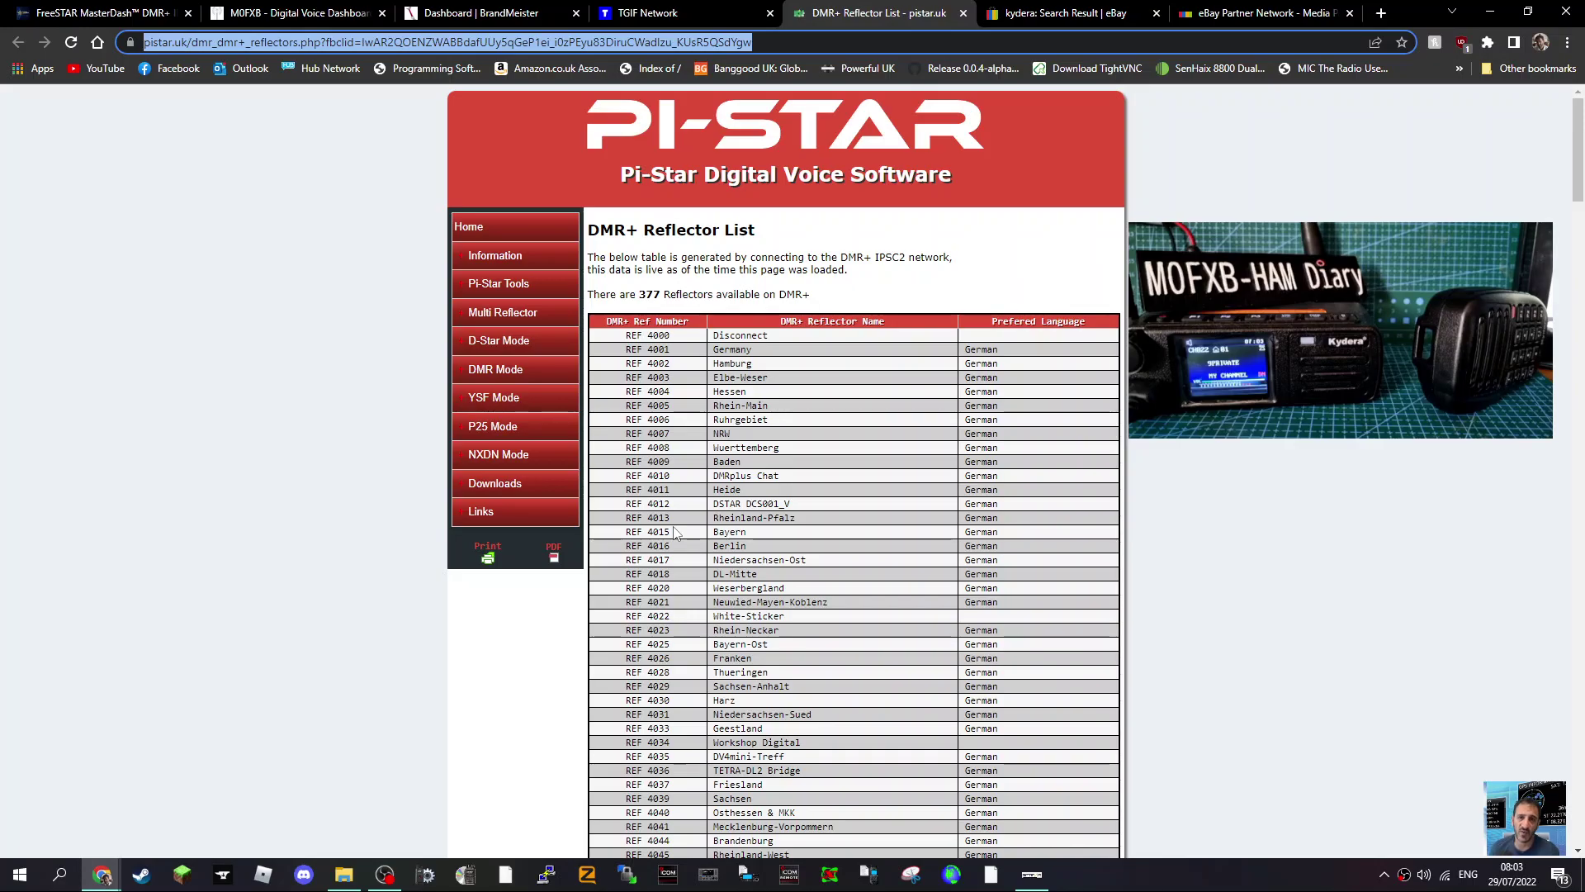
Step: Scroll through the French, Spanish and UK reflectors and back up to REF 4000
scroll(833, 558, "down", 6)
scroll(834, 562, "down", 6)
scroll(836, 565, "down", 4)
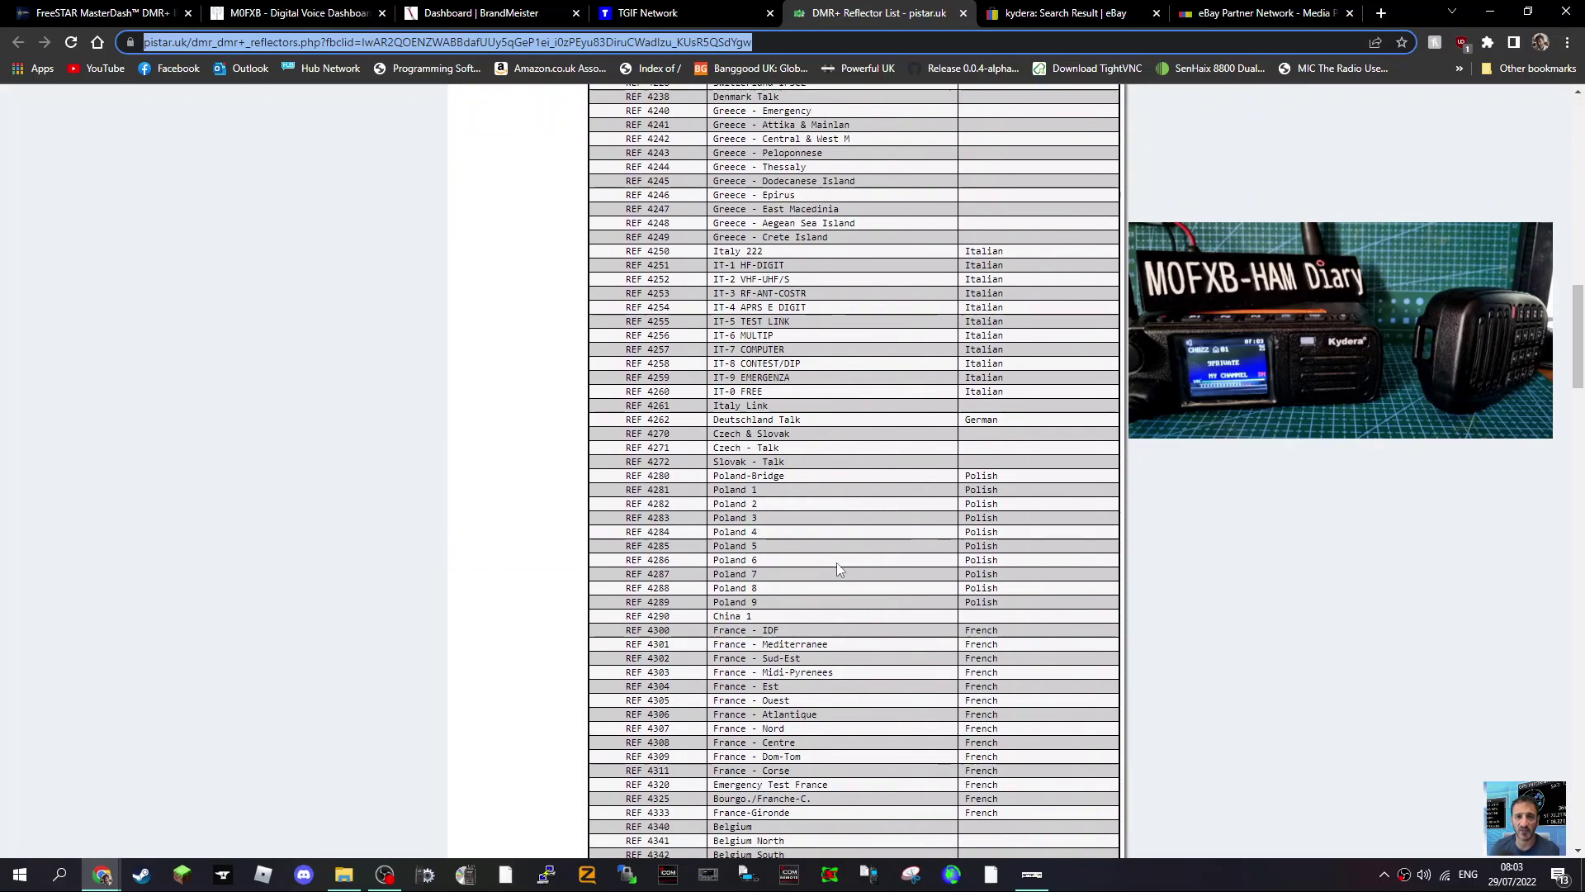
scroll(838, 568, "down", 6)
scroll(838, 568, "up", 5)
scroll(838, 568, "down", 5)
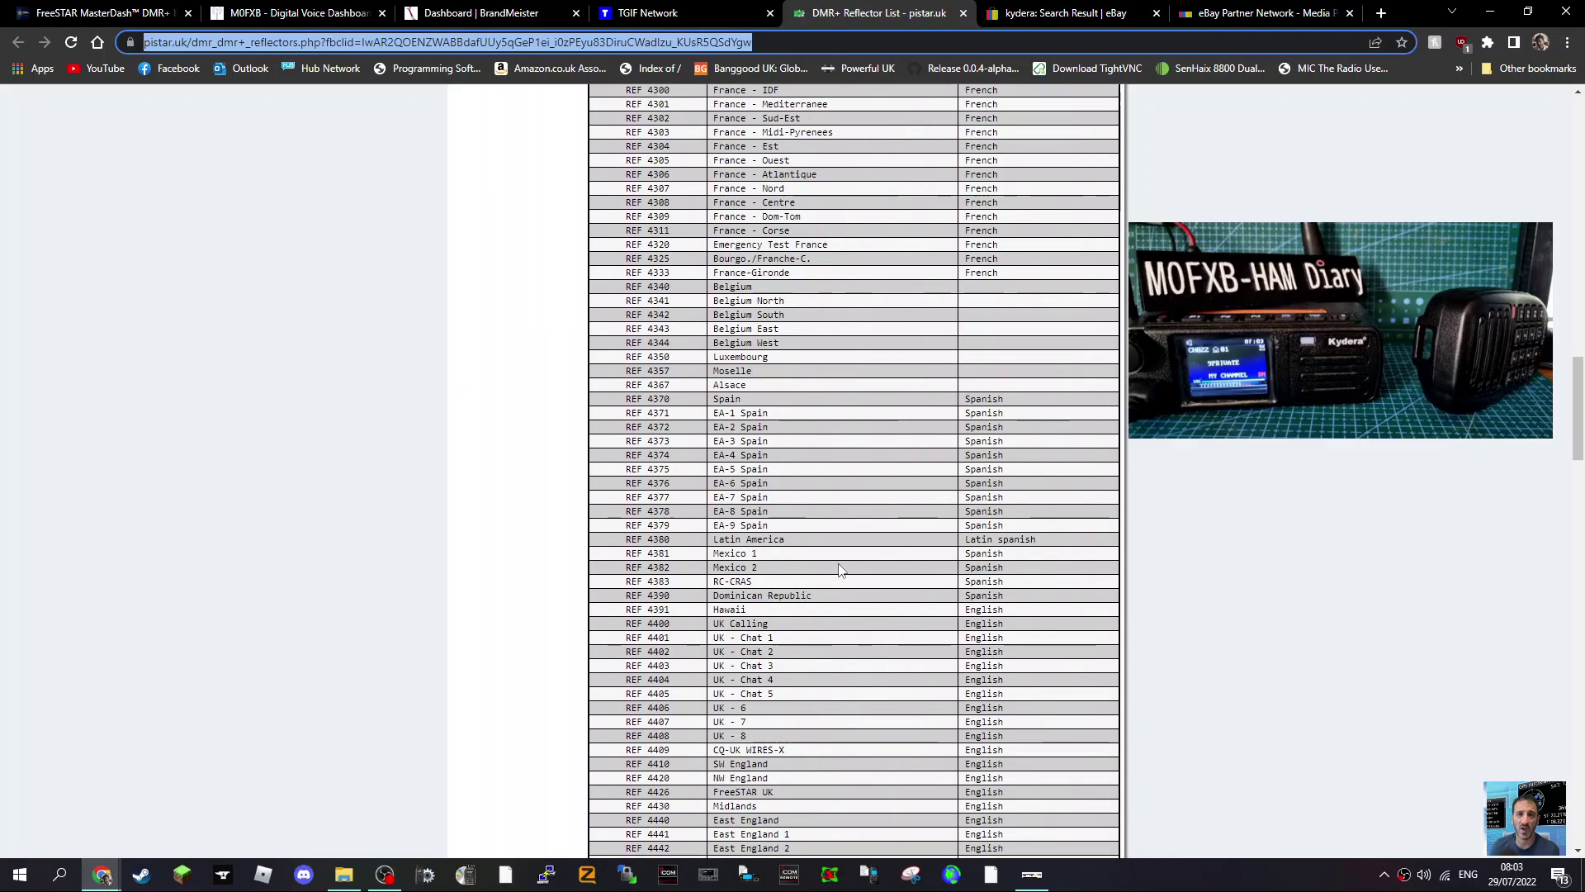
scroll(838, 568, "up", 5)
scroll(838, 568, "up", 8)
scroll(578, 413, "up", 2)
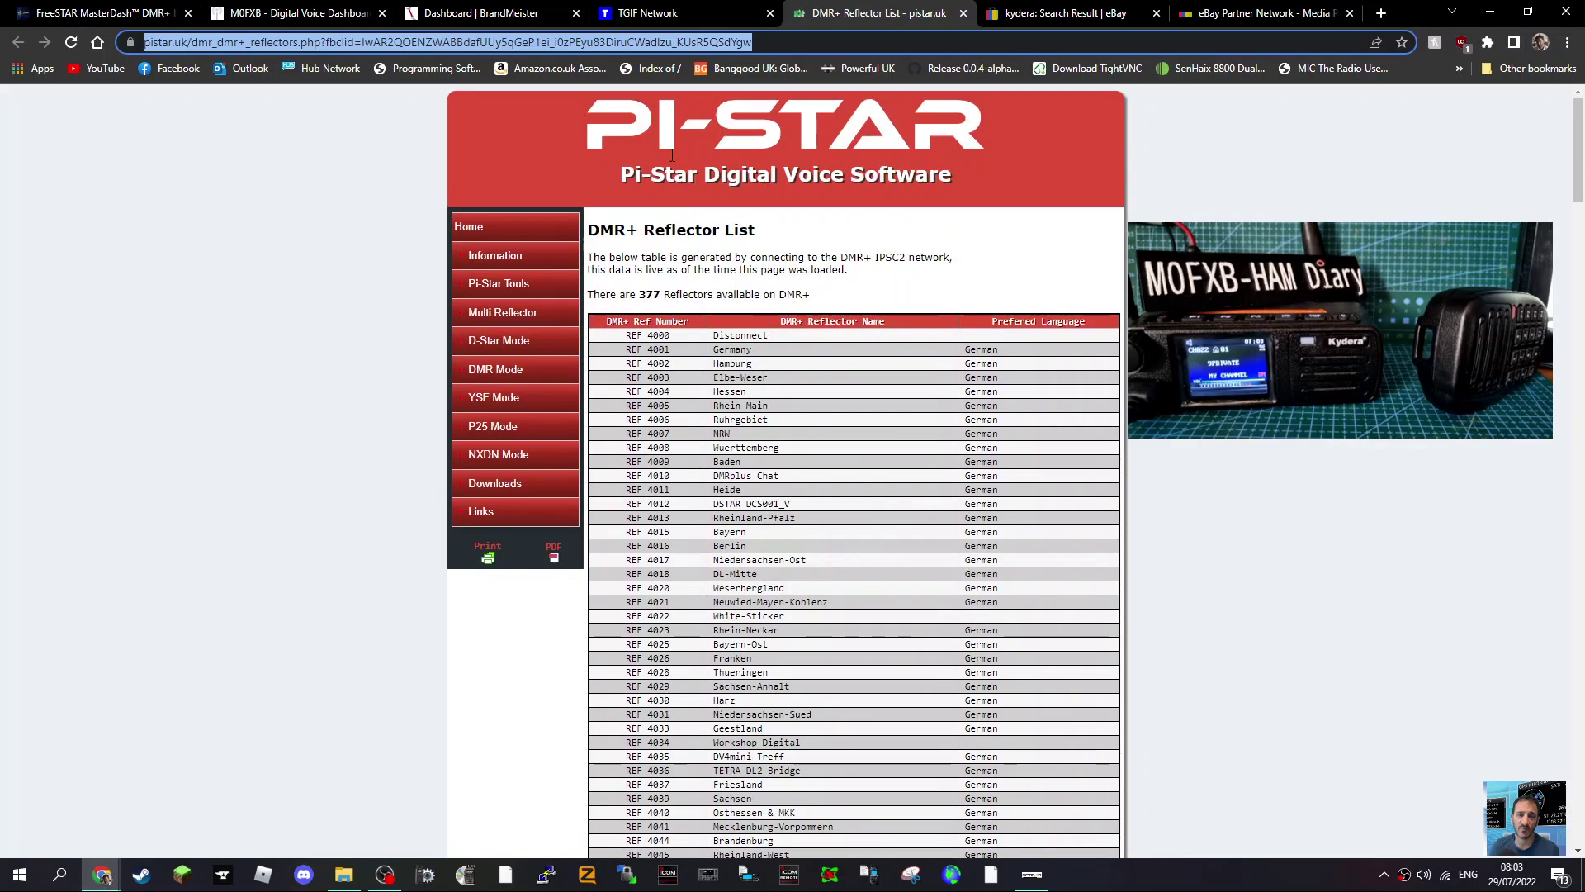
Step: After glancing at TGIF and BrandMeister, show FreeSTAR MasterDash's IPSC2-FreeSTAR repeater and talkgroup table
left_click(674, 17)
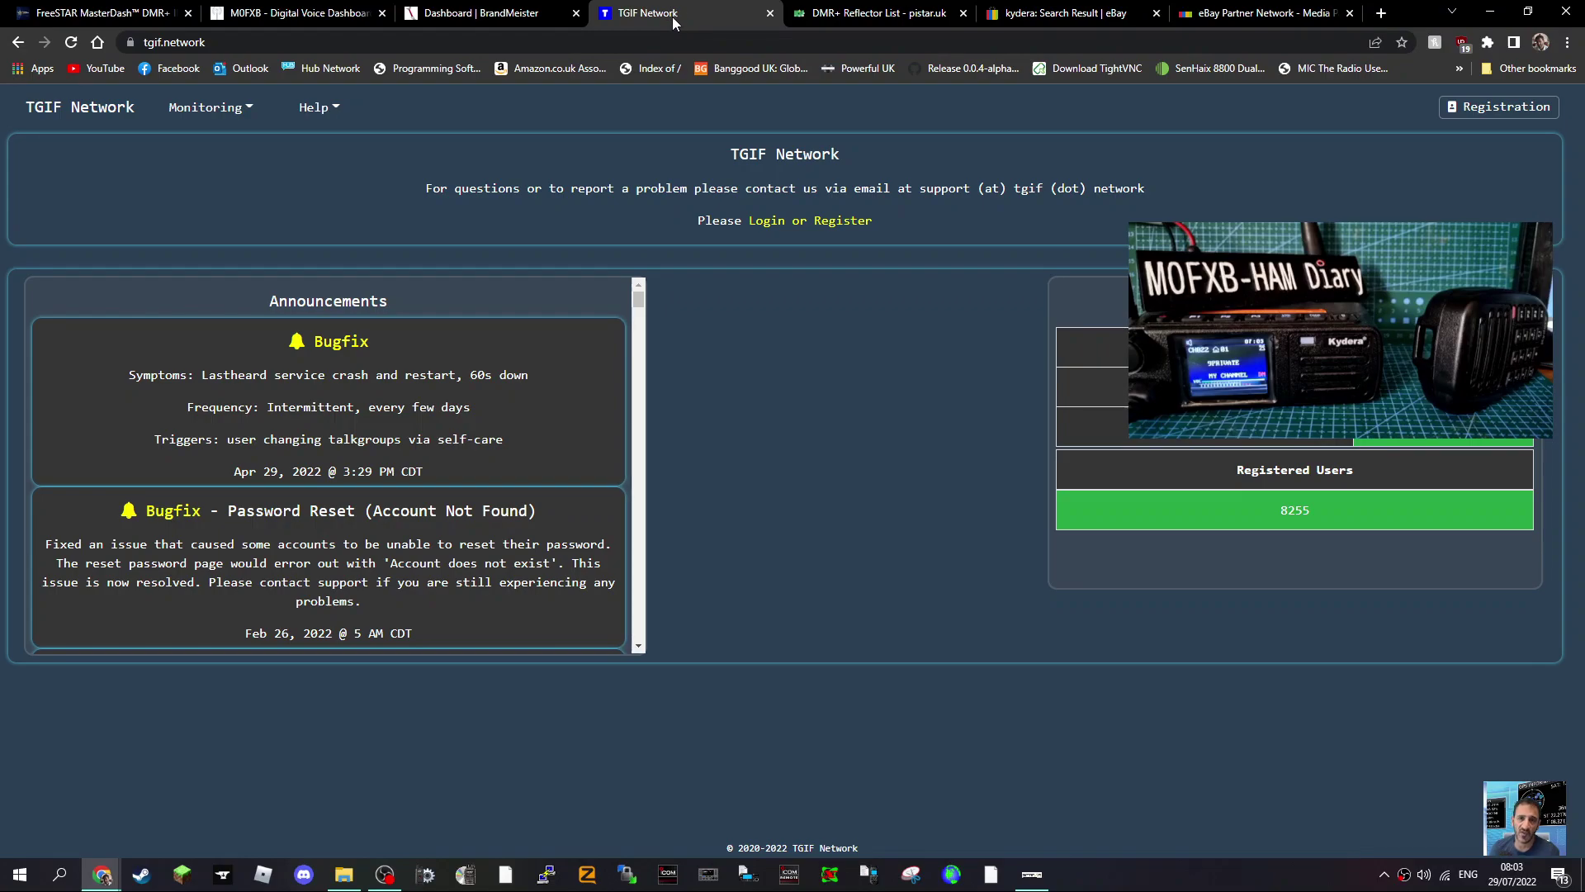
left_click(442, 16)
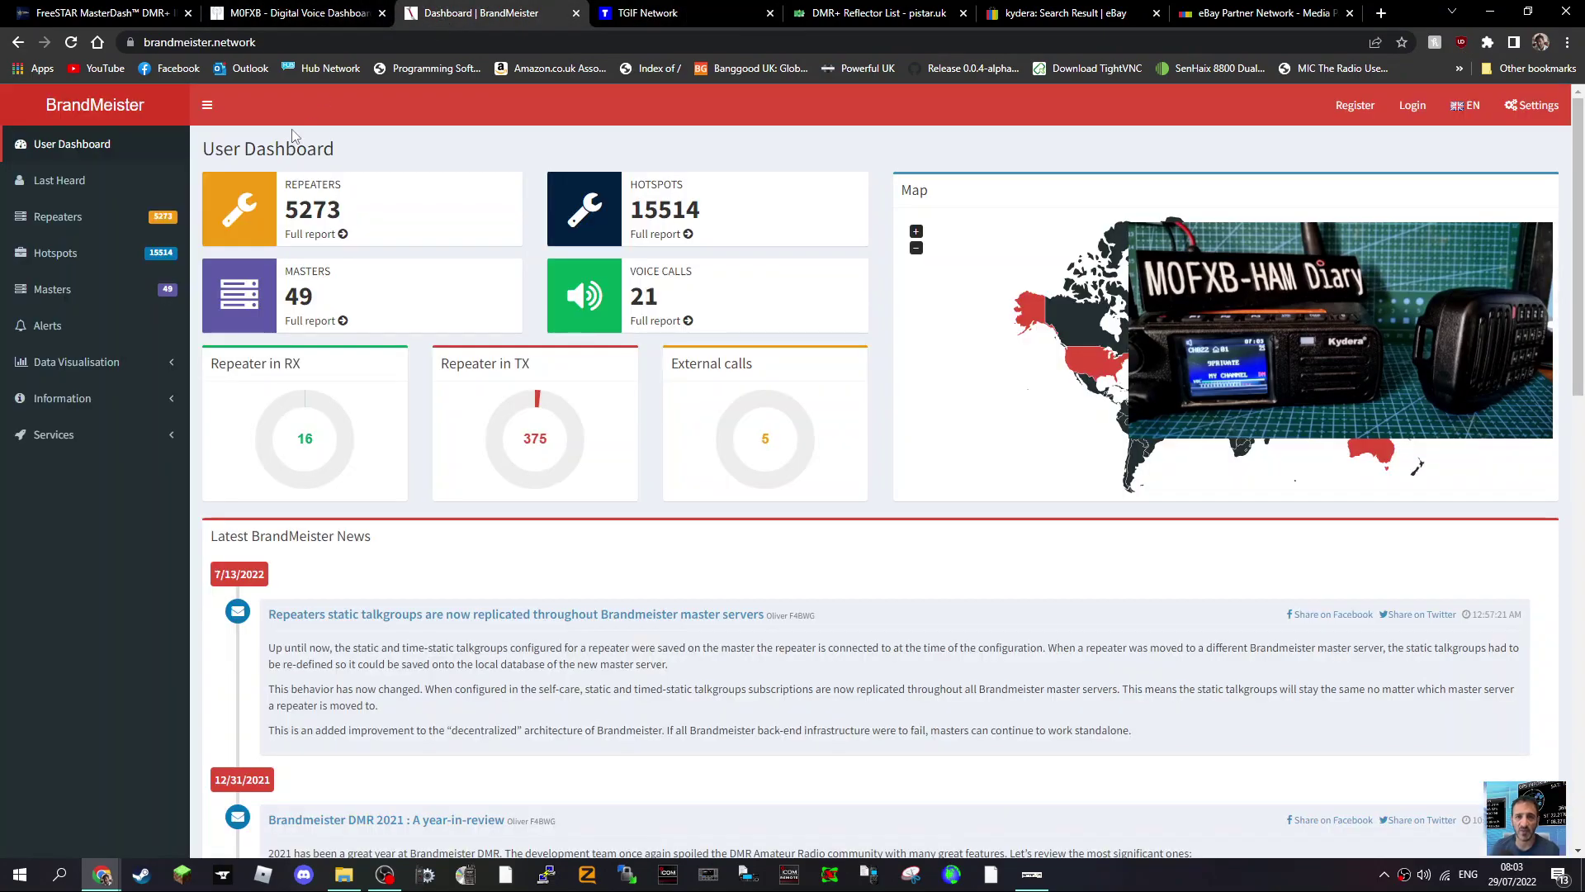
left_click(127, 17)
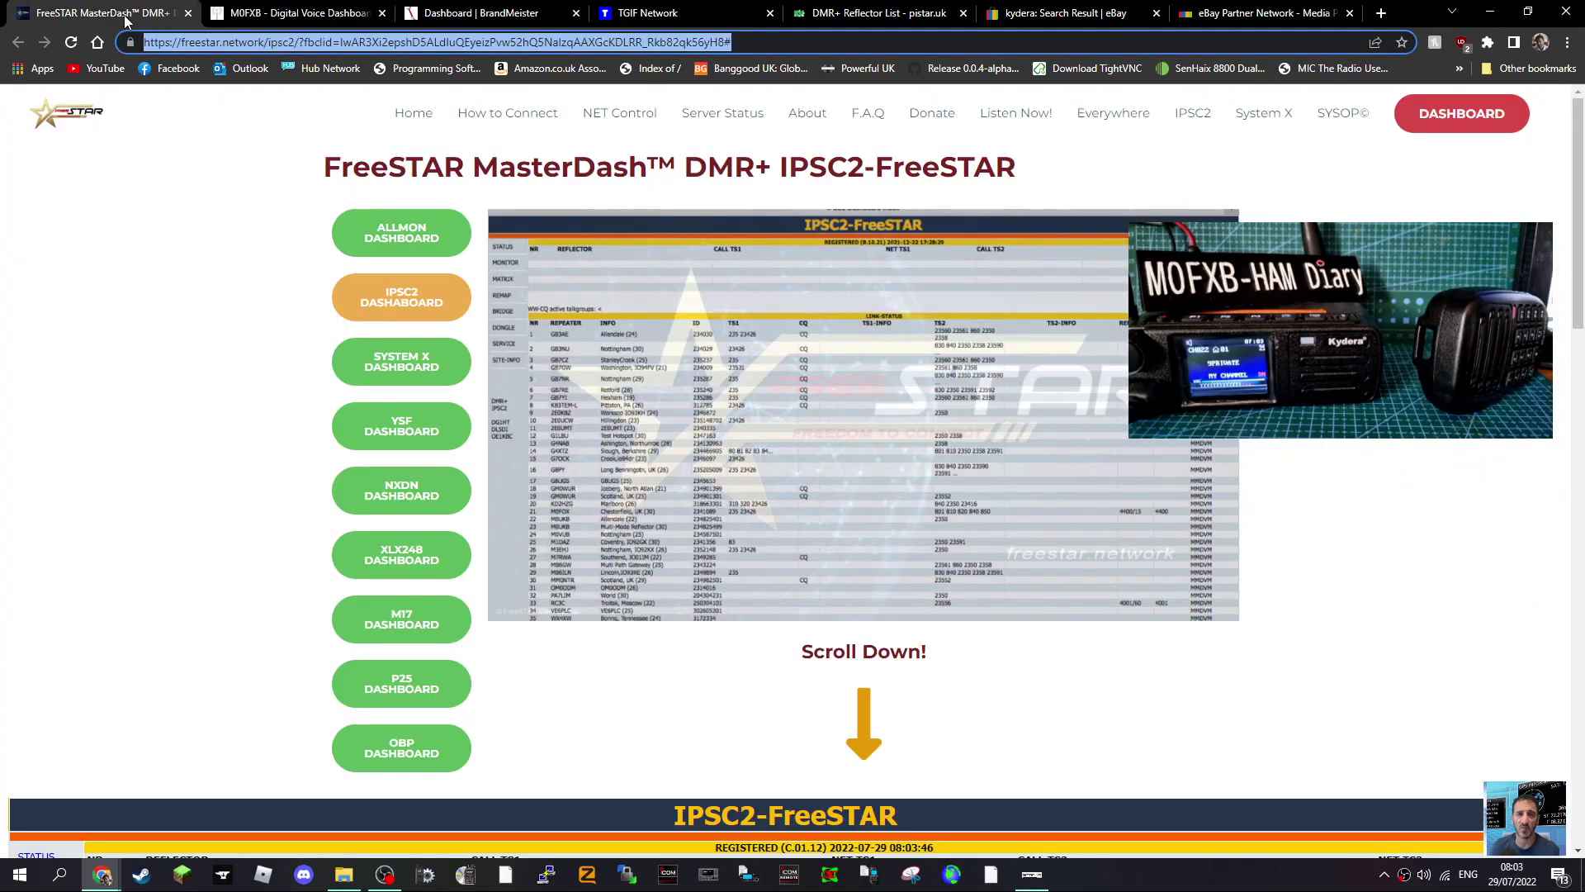
scroll(902, 379, "down", 5)
scroll(928, 391, "down", 5)
scroll(937, 407, "down", 3)
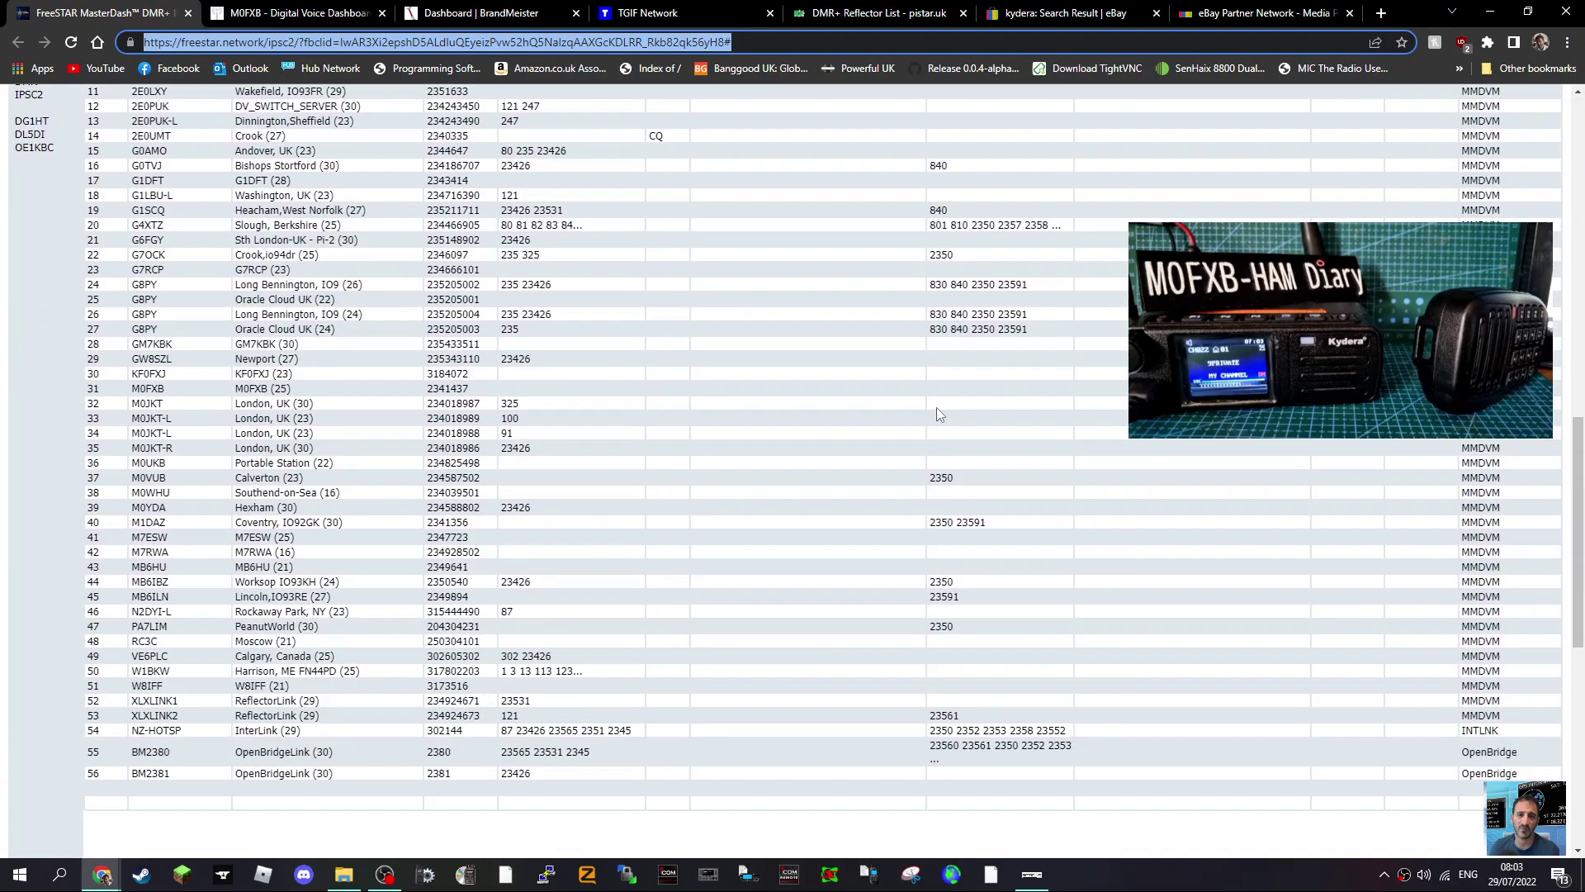
scroll(937, 408, "up", 5)
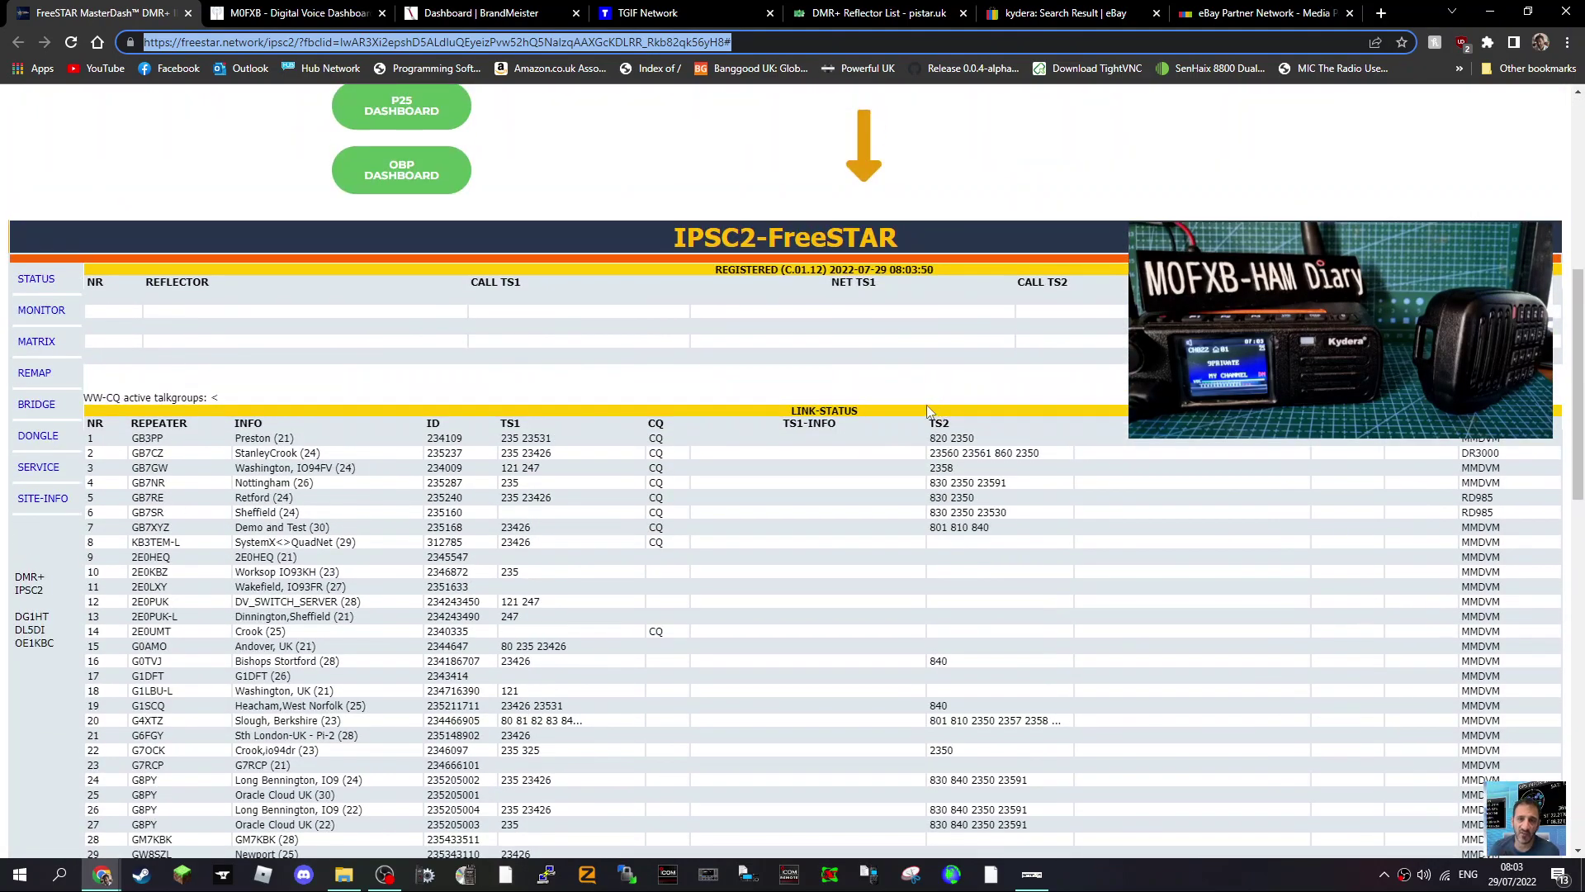
scroll(959, 408, "down", 2)
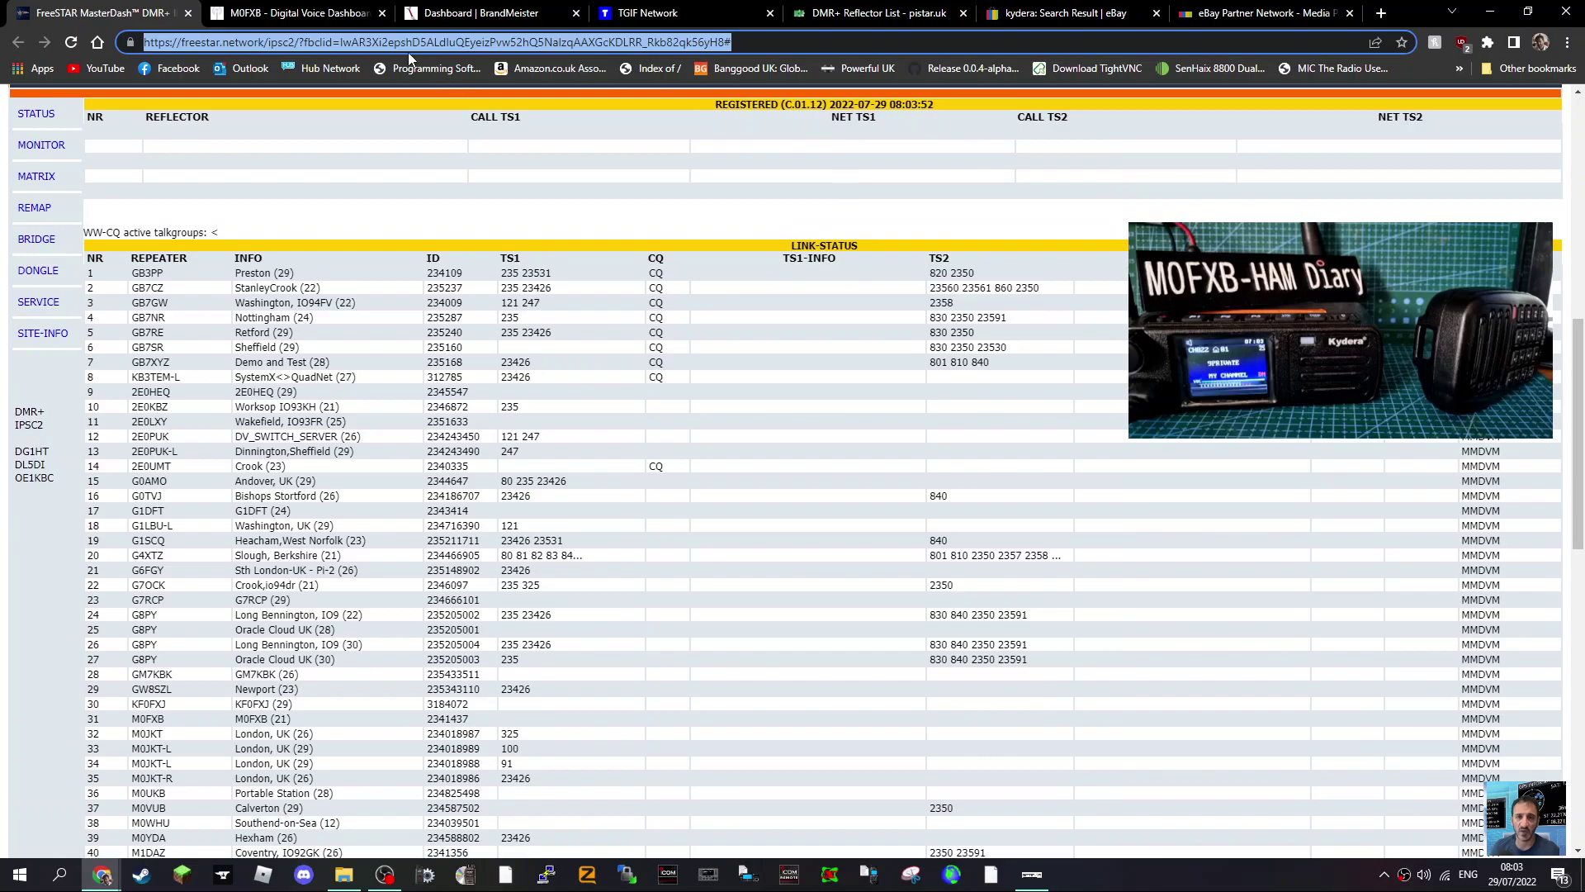
Step: Zoom the Pi-Star dashboard page to 110% using Chrome's menu
left_click(334, 23)
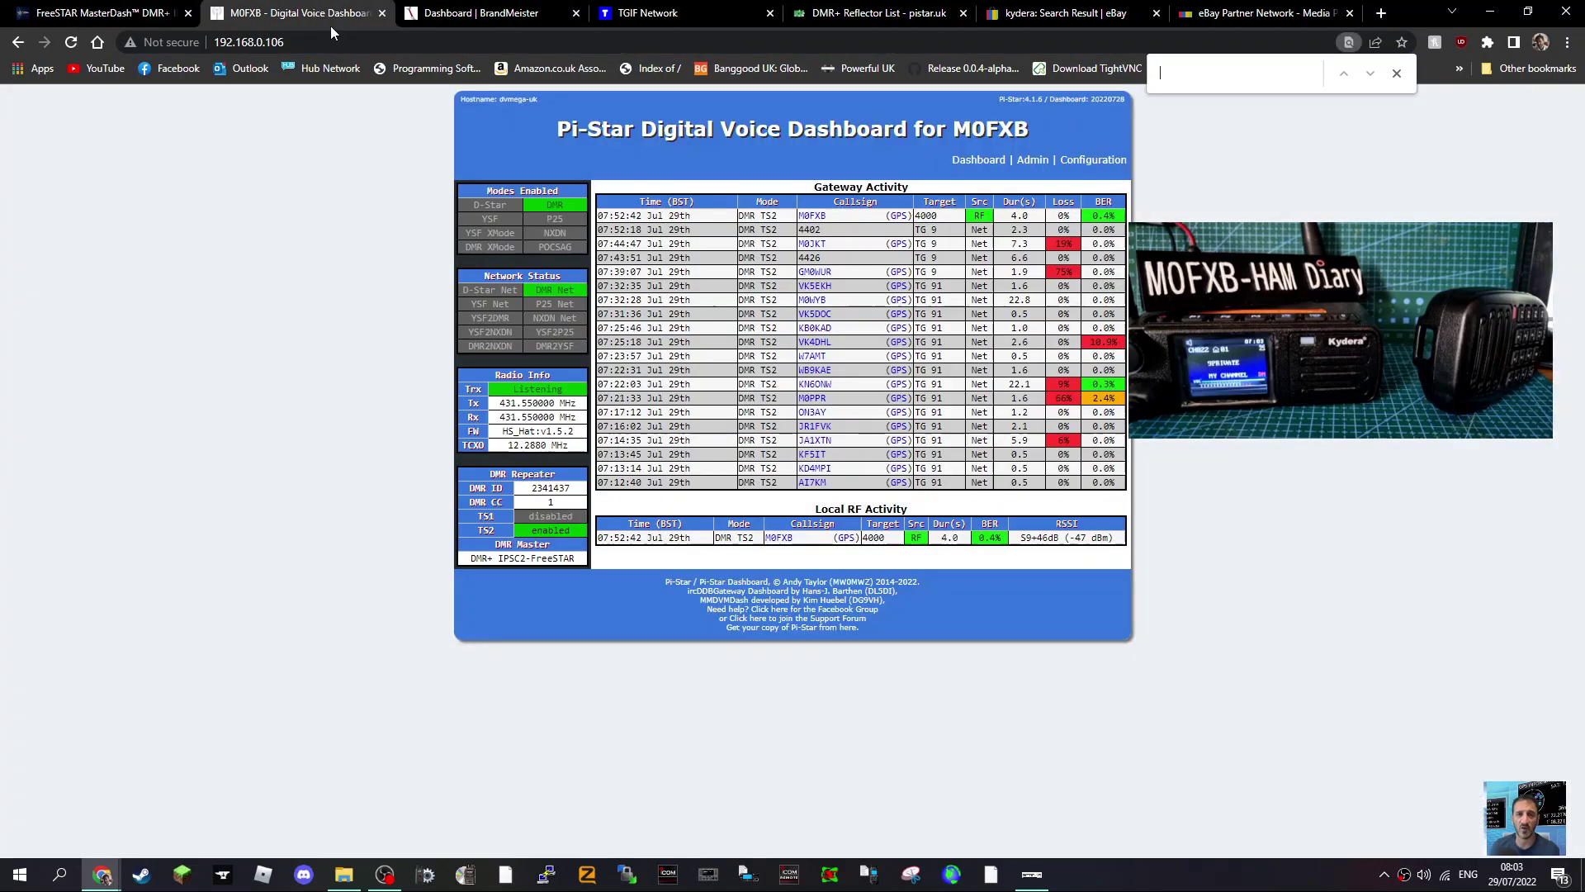
left_click(1567, 42)
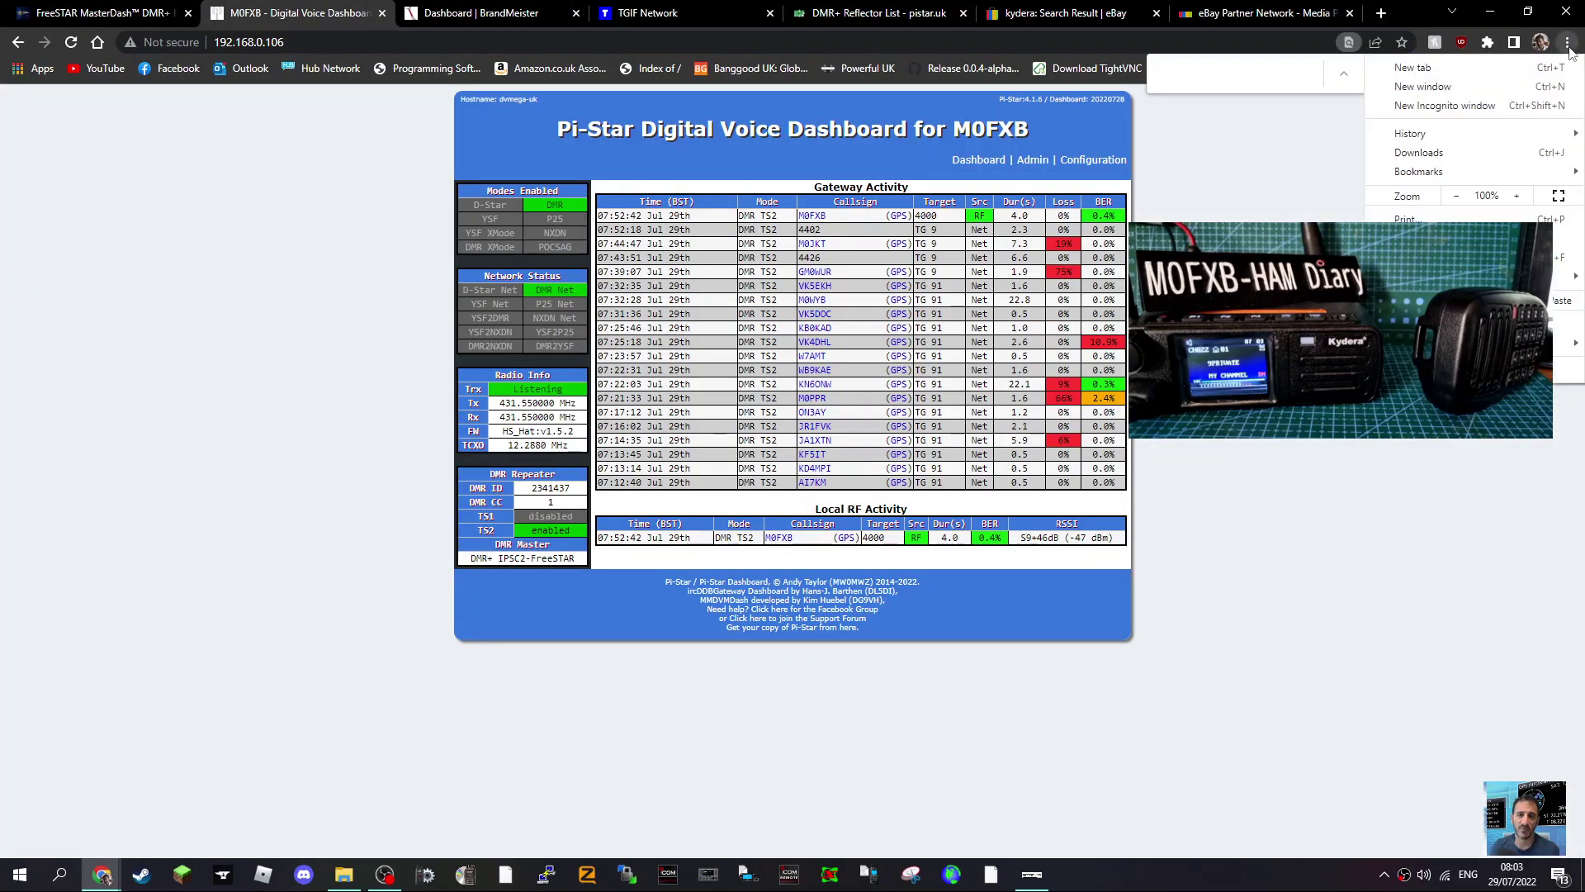
left_click(1516, 196)
left_click(1567, 43)
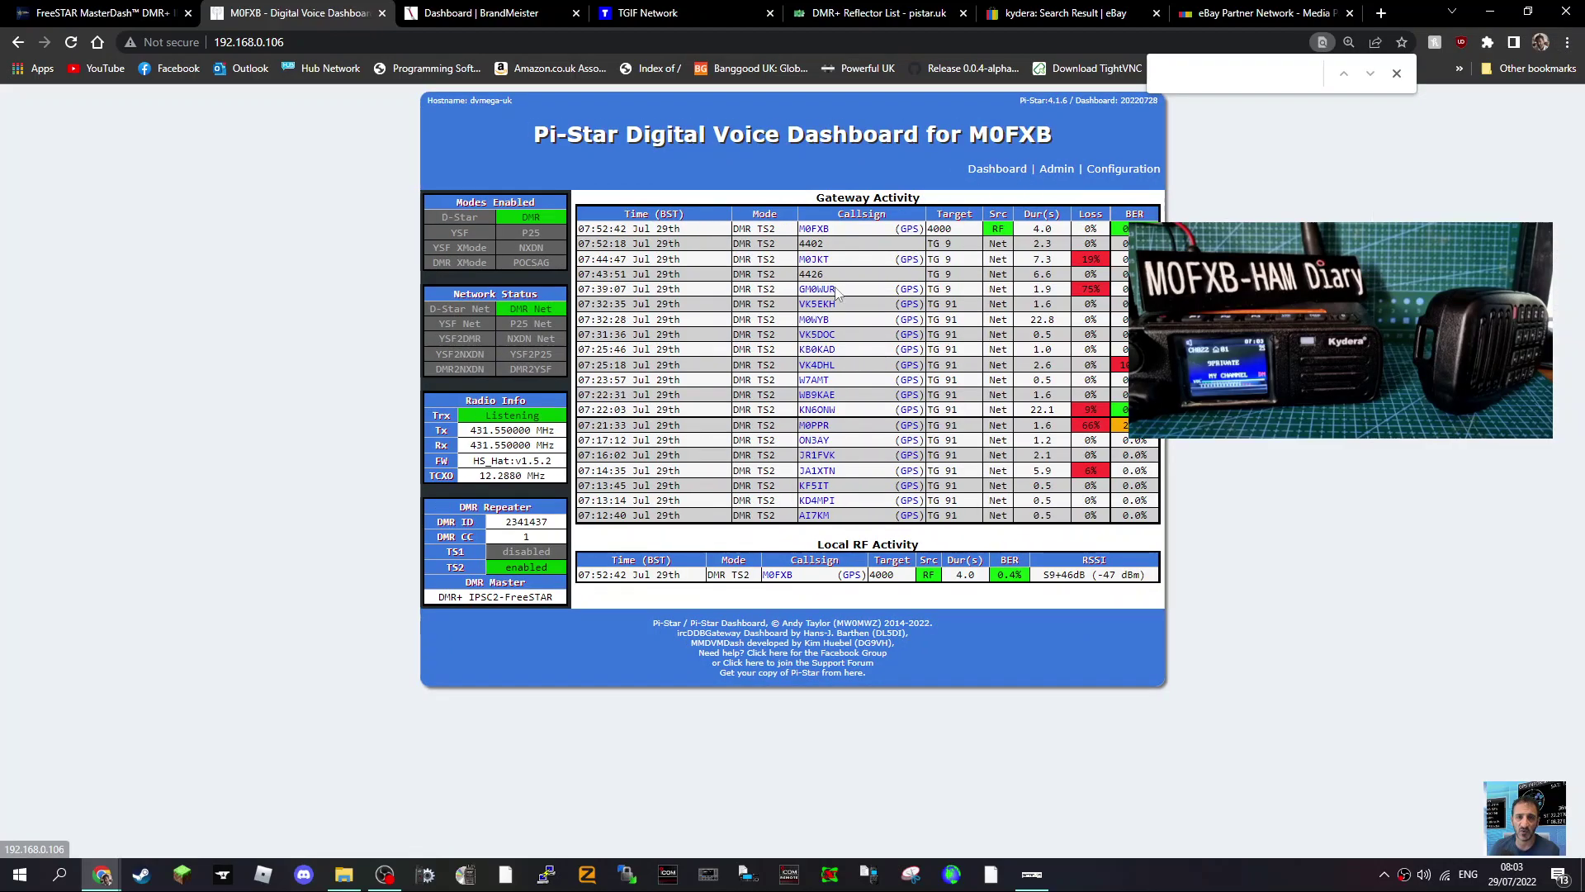
Step: Open Configuration and scroll to DMR Configuration showing master DMR+_IPSC2-FreeSTAR
left_click(1123, 170)
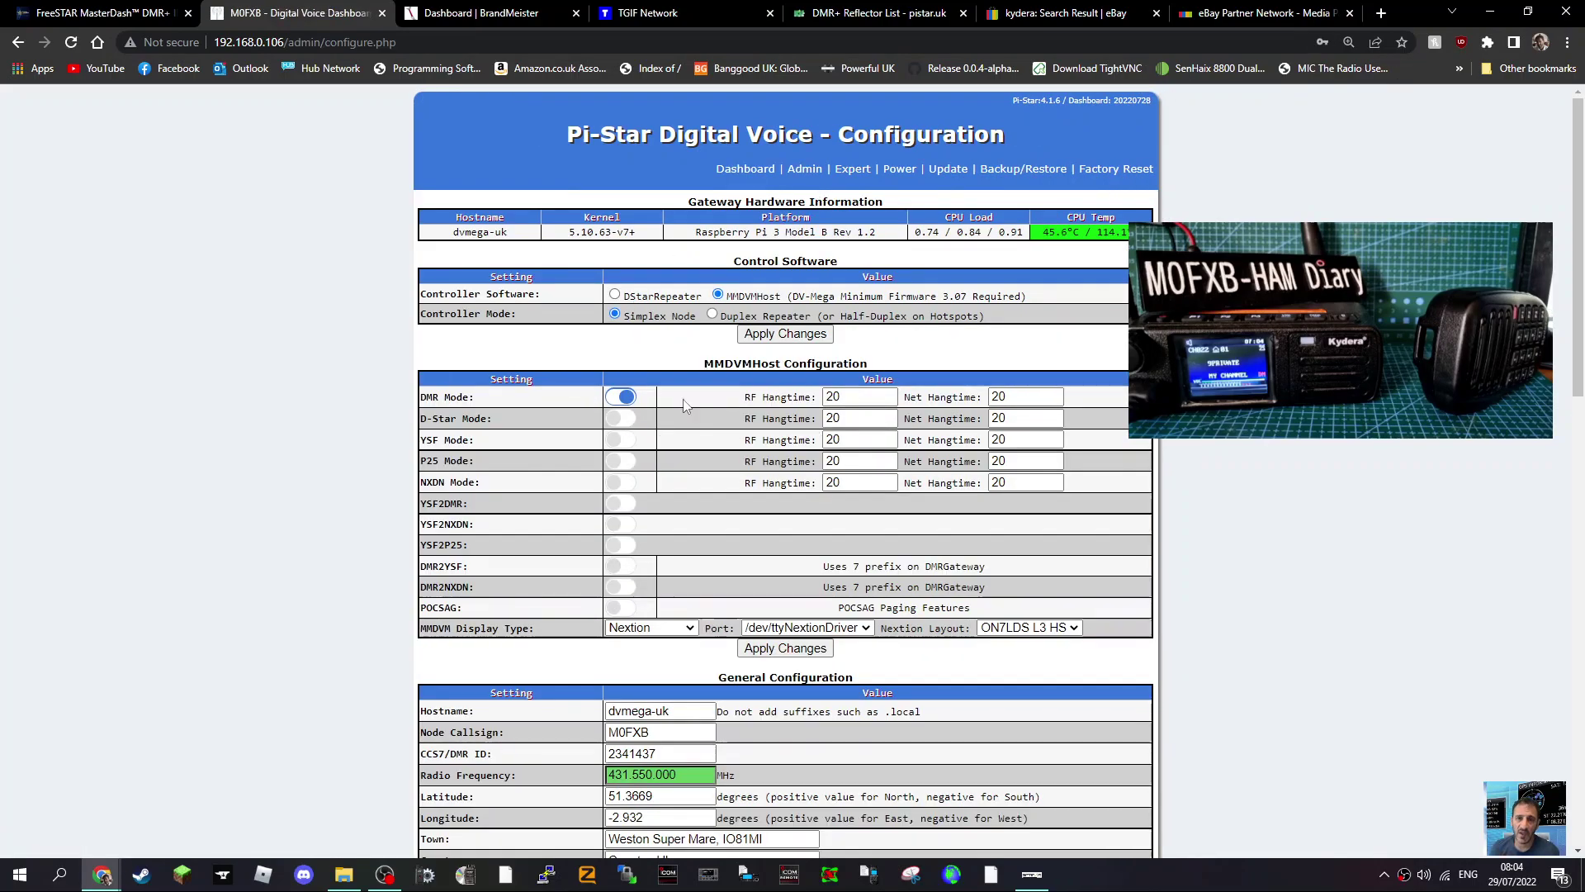
scroll(445, 322, "down", 1)
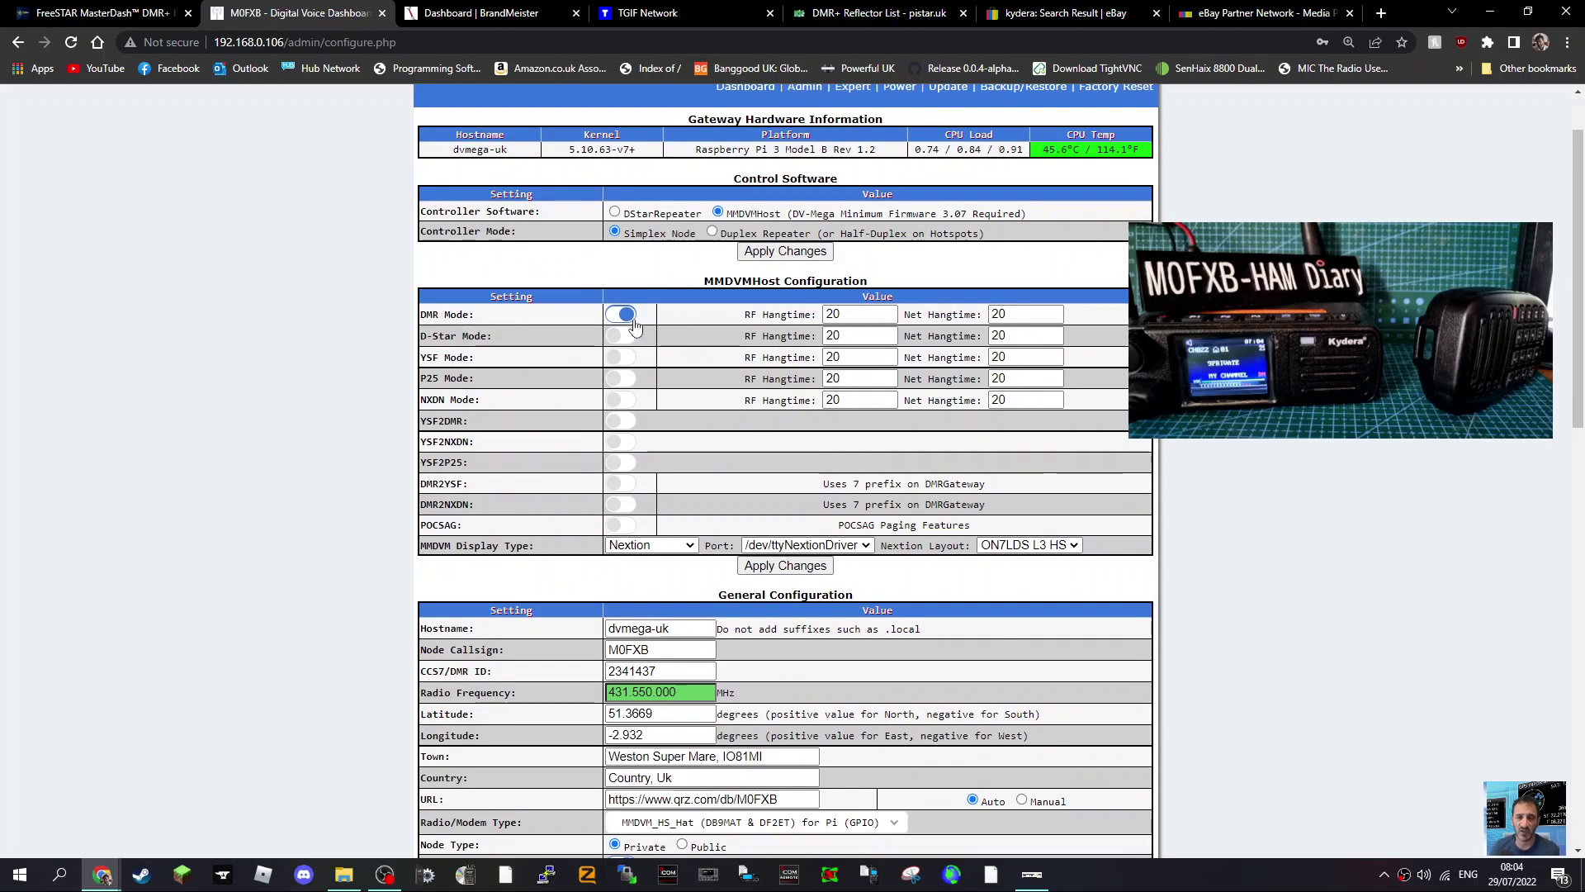
scroll(890, 458, "down", 1)
scroll(890, 458, "down", 2)
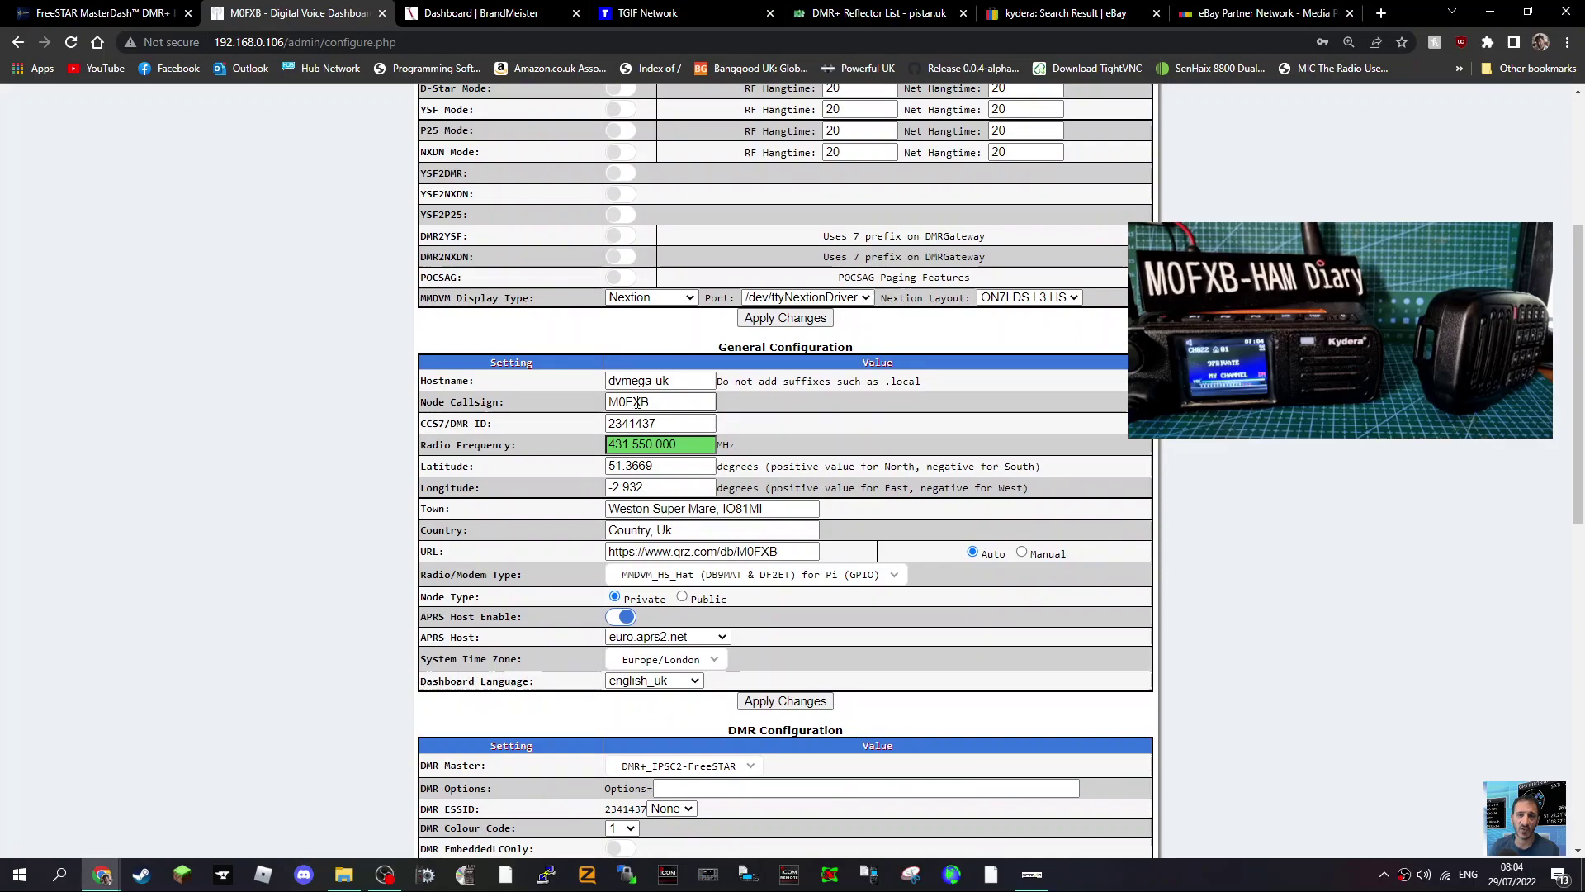
scroll(838, 455, "down", 3)
scroll(838, 455, "down", 1)
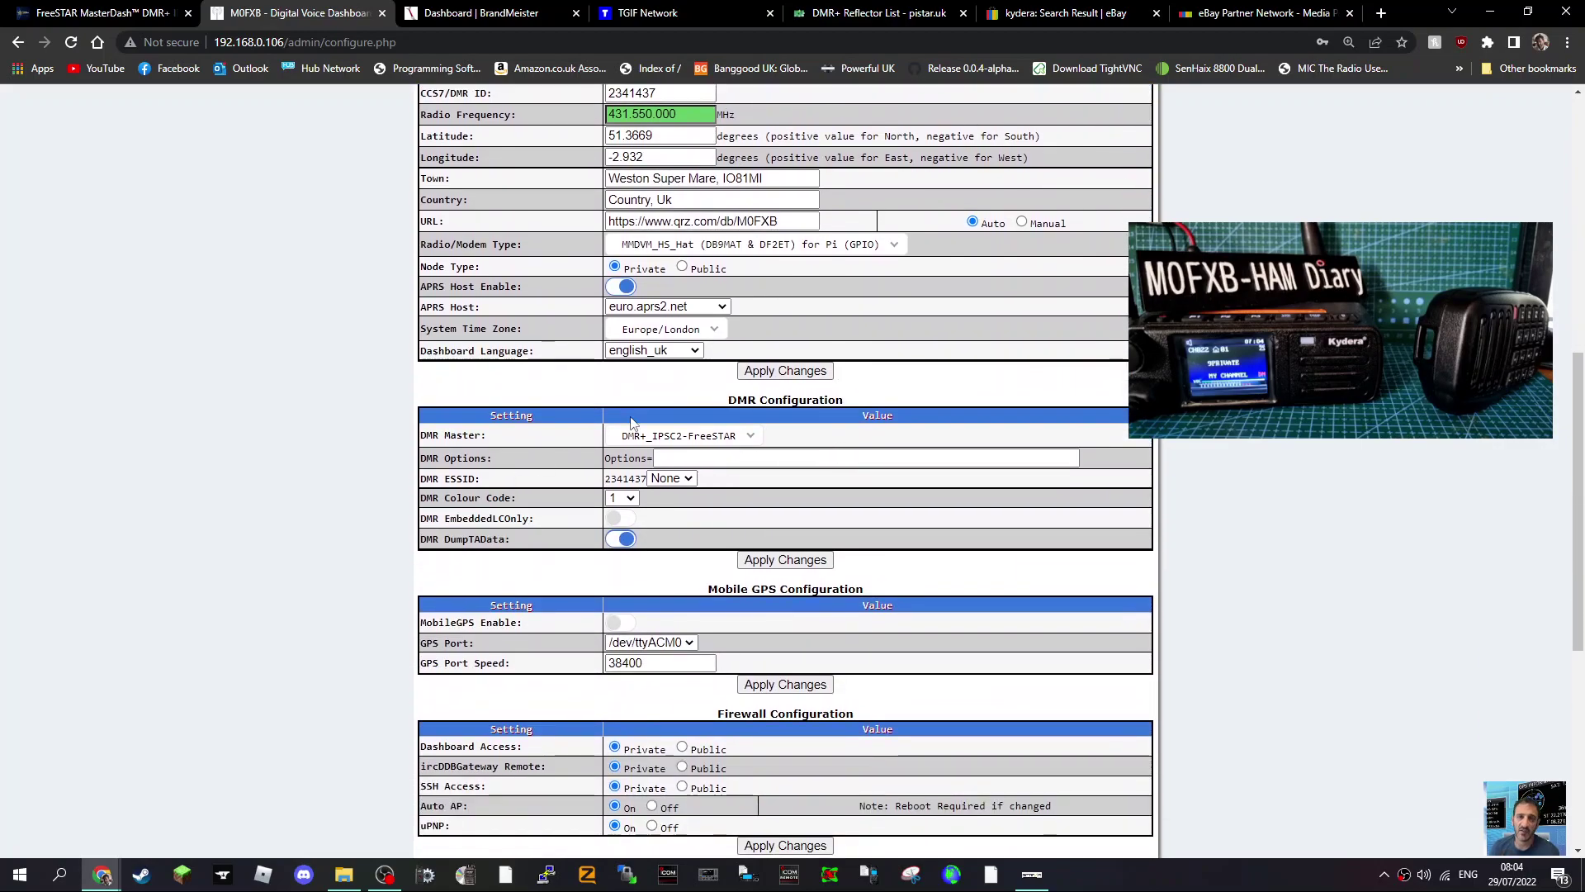
Step: Open the DMR Master dropdown and scroll down through the BrandMeister and DMR+ servers
left_click(756, 440)
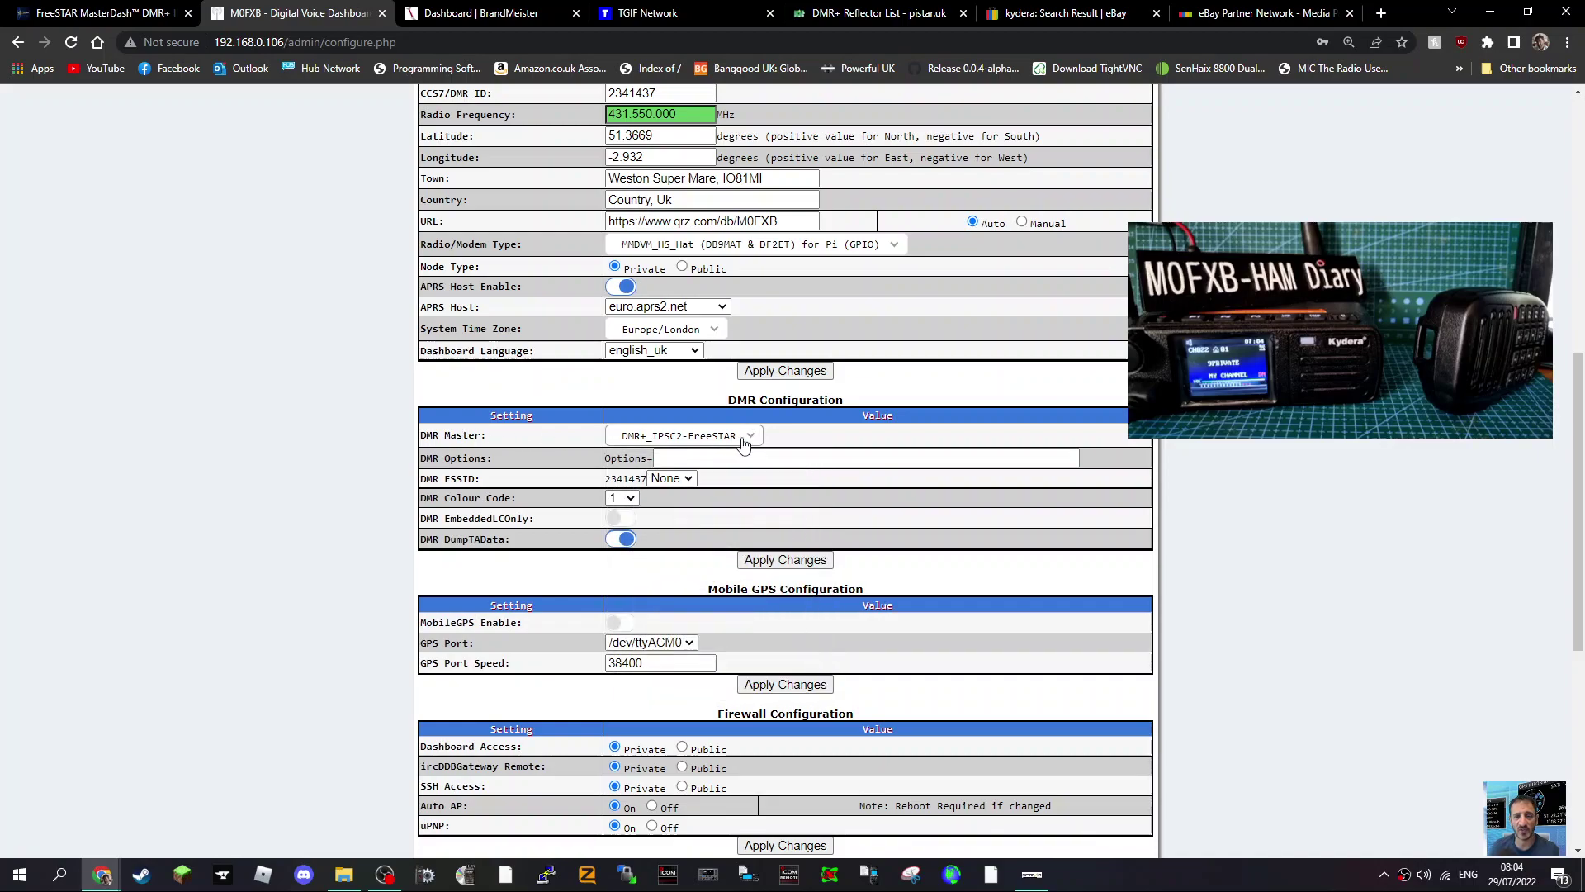
left_click(752, 440)
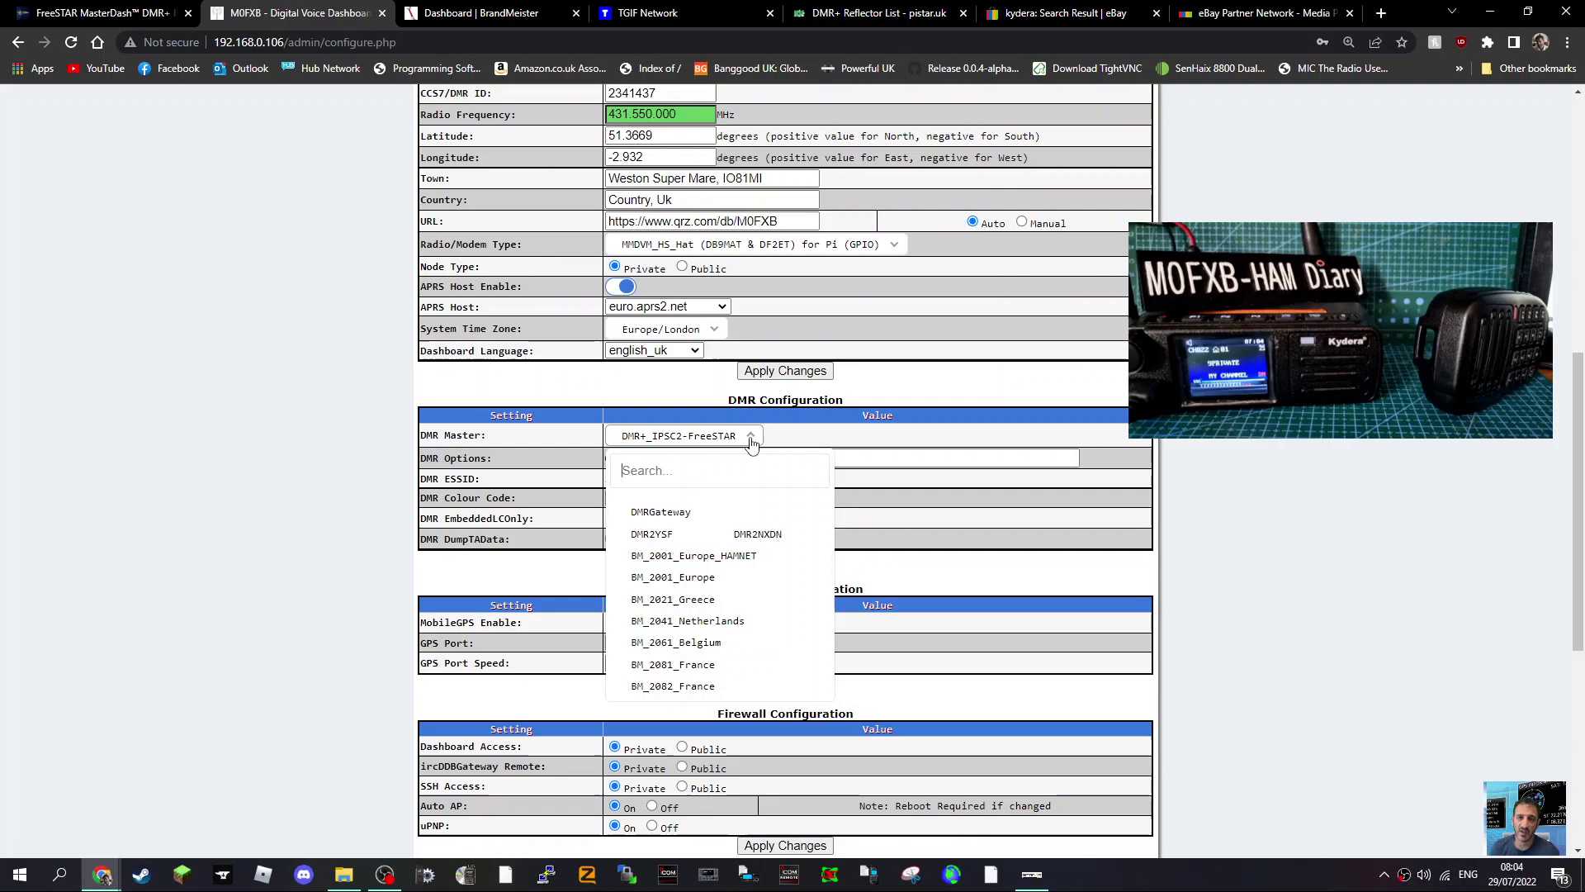
left_click(752, 440)
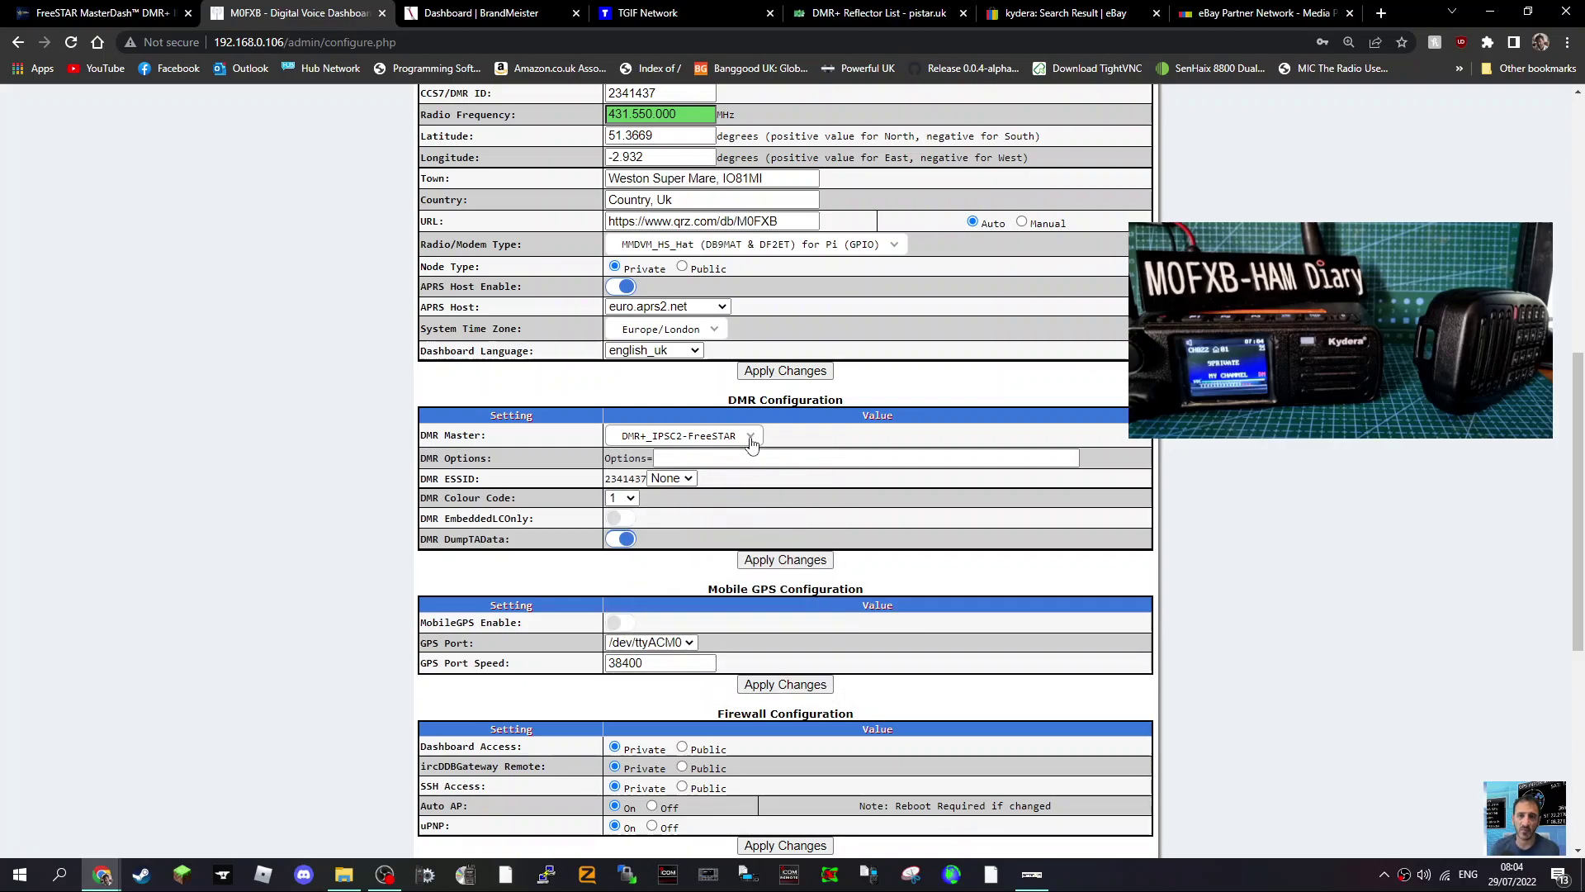
left_click(753, 440)
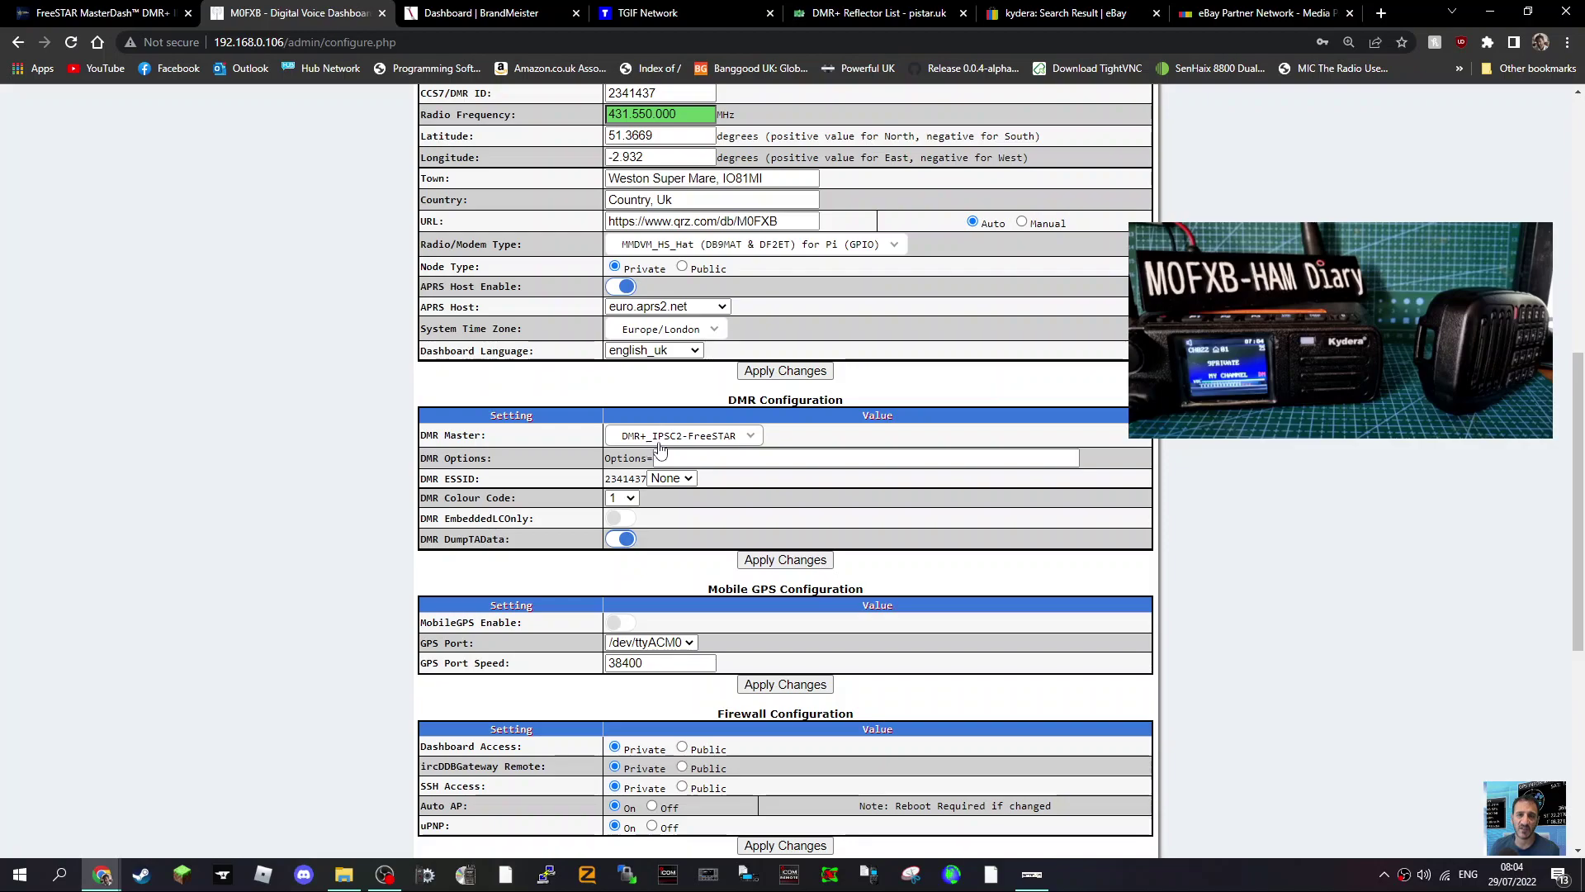
left_click(756, 438)
scroll(752, 596, "down", 3)
scroll(753, 597, "down", 3)
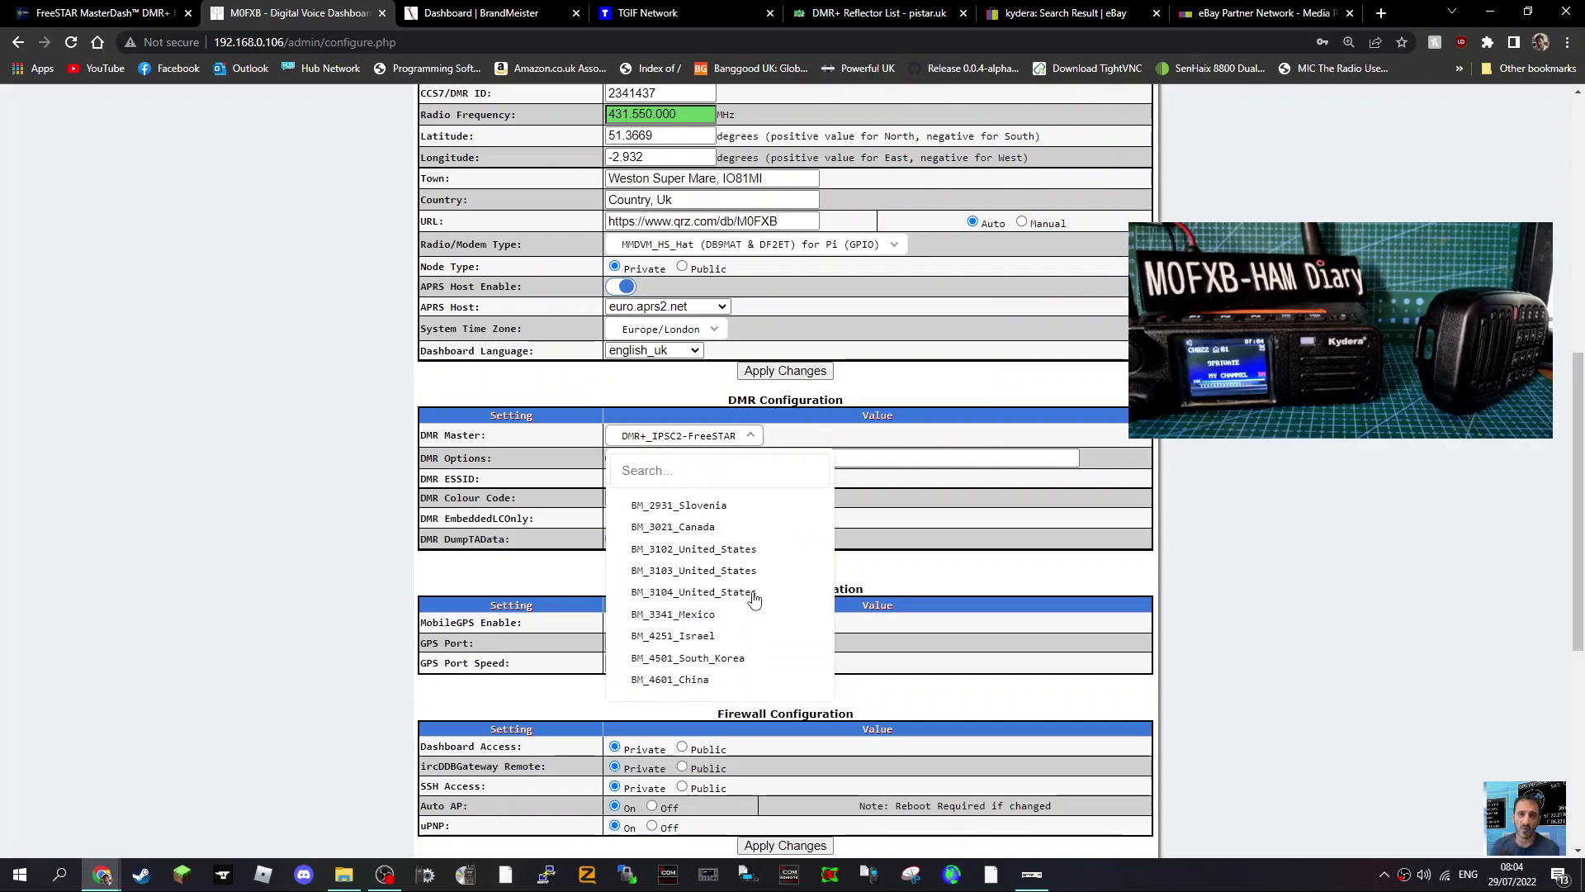
scroll(754, 600, "down", 3)
scroll(754, 600, "down", 2)
scroll(754, 601, "down", 2)
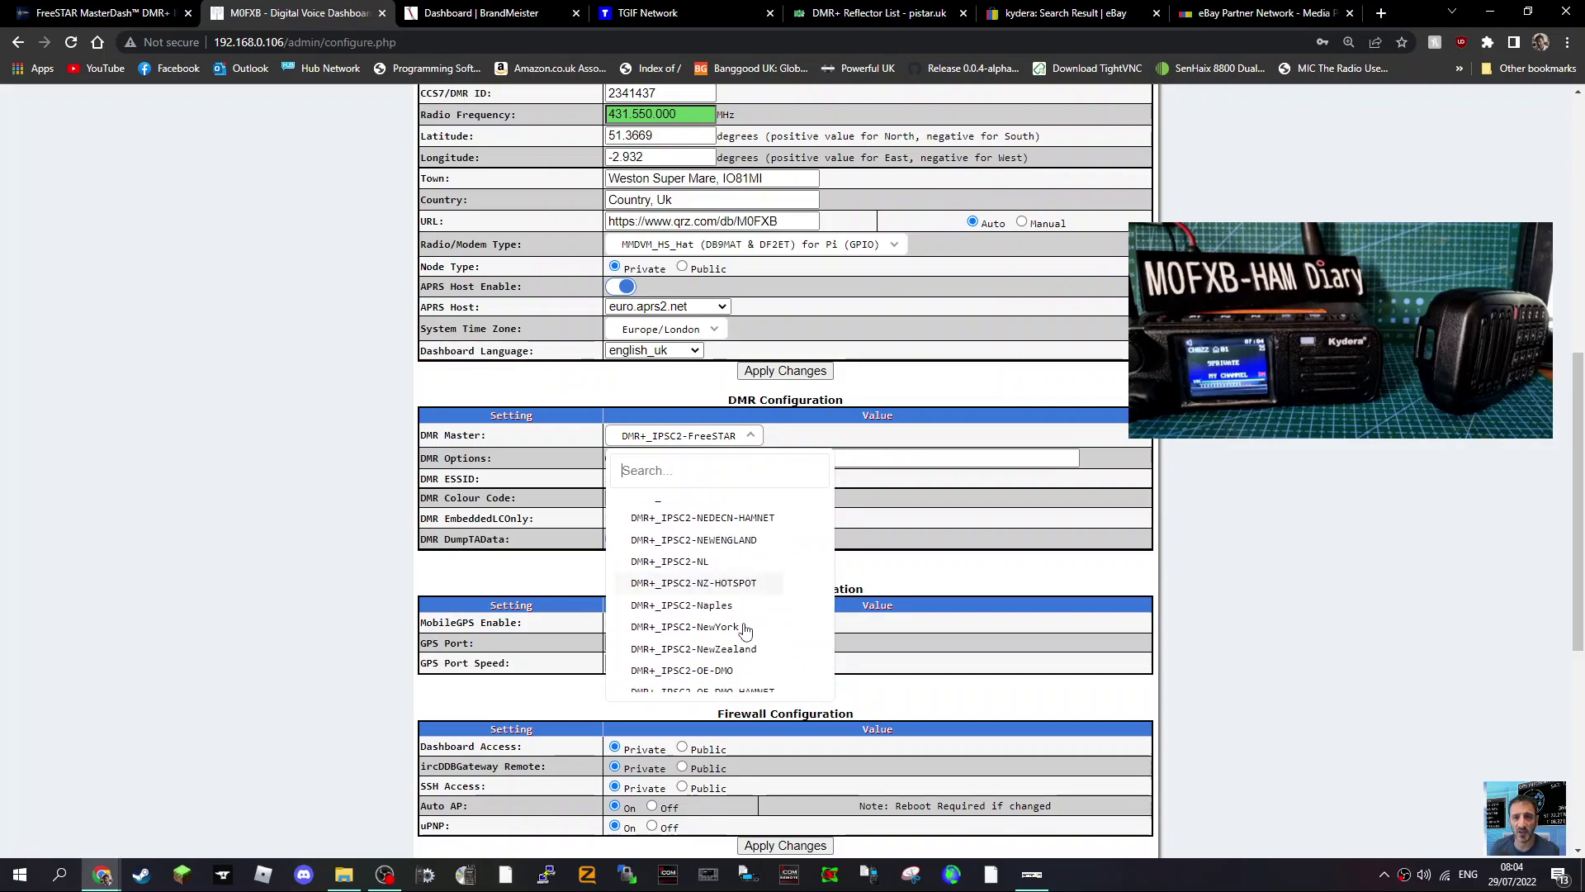
scroll(736, 632, "down", 2)
Step: Scroll the master list up and back down, keeping DMR+_IPSC2-FreeSTAR selected
scroll(737, 631, "up", 2)
scroll(736, 631, "up", 2)
scroll(737, 632, "up", 2)
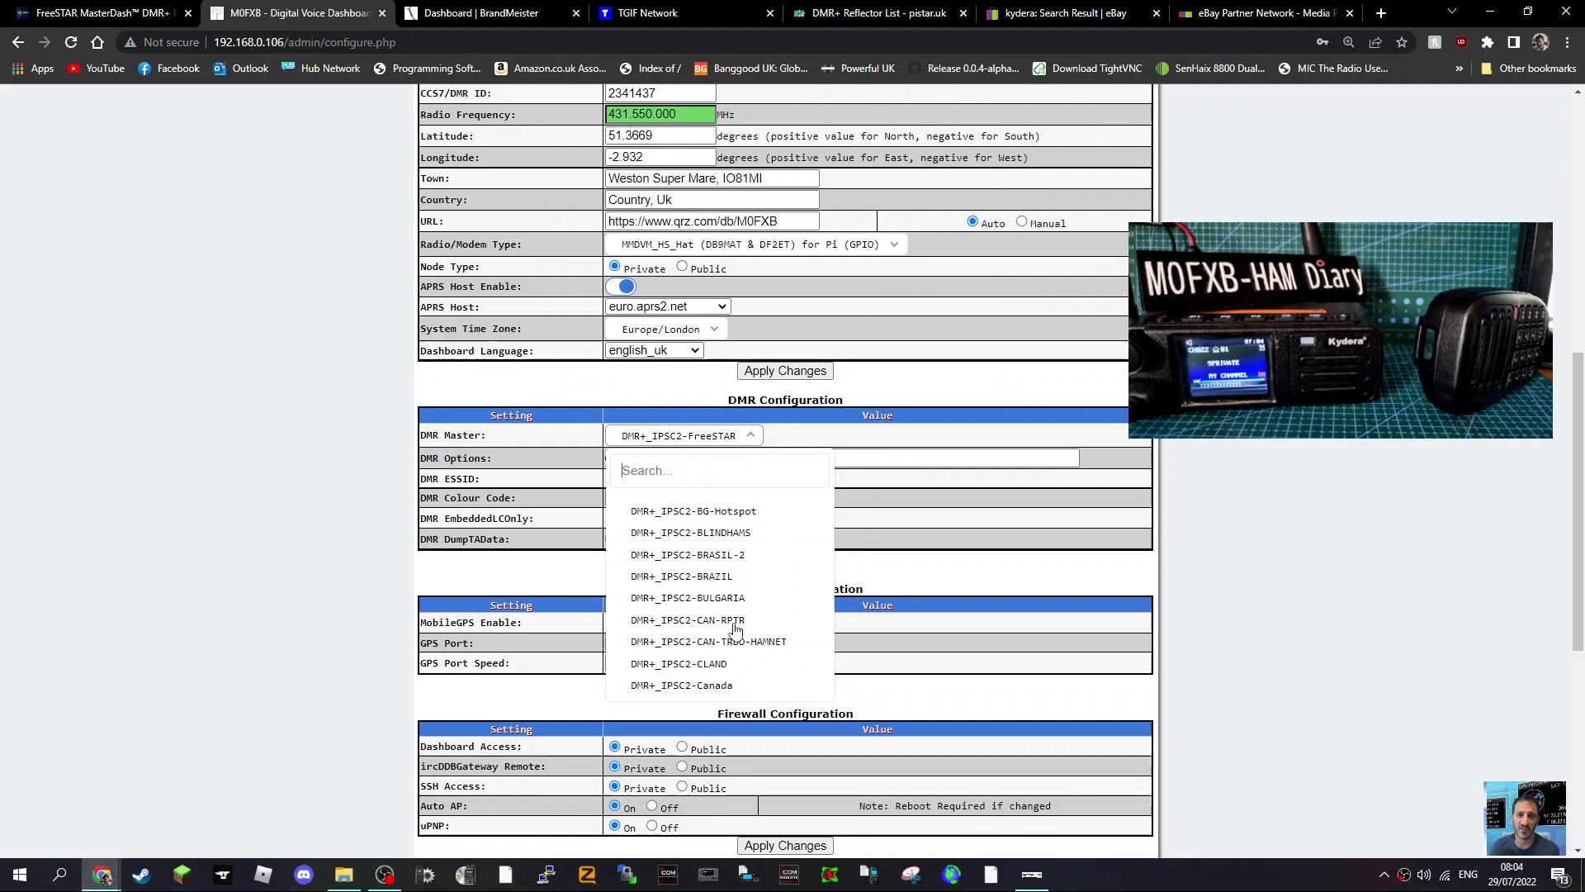
scroll(737, 632, "up", 2)
scroll(736, 632, "up", 2)
scroll(736, 631, "up", 2)
scroll(736, 631, "up", 2)
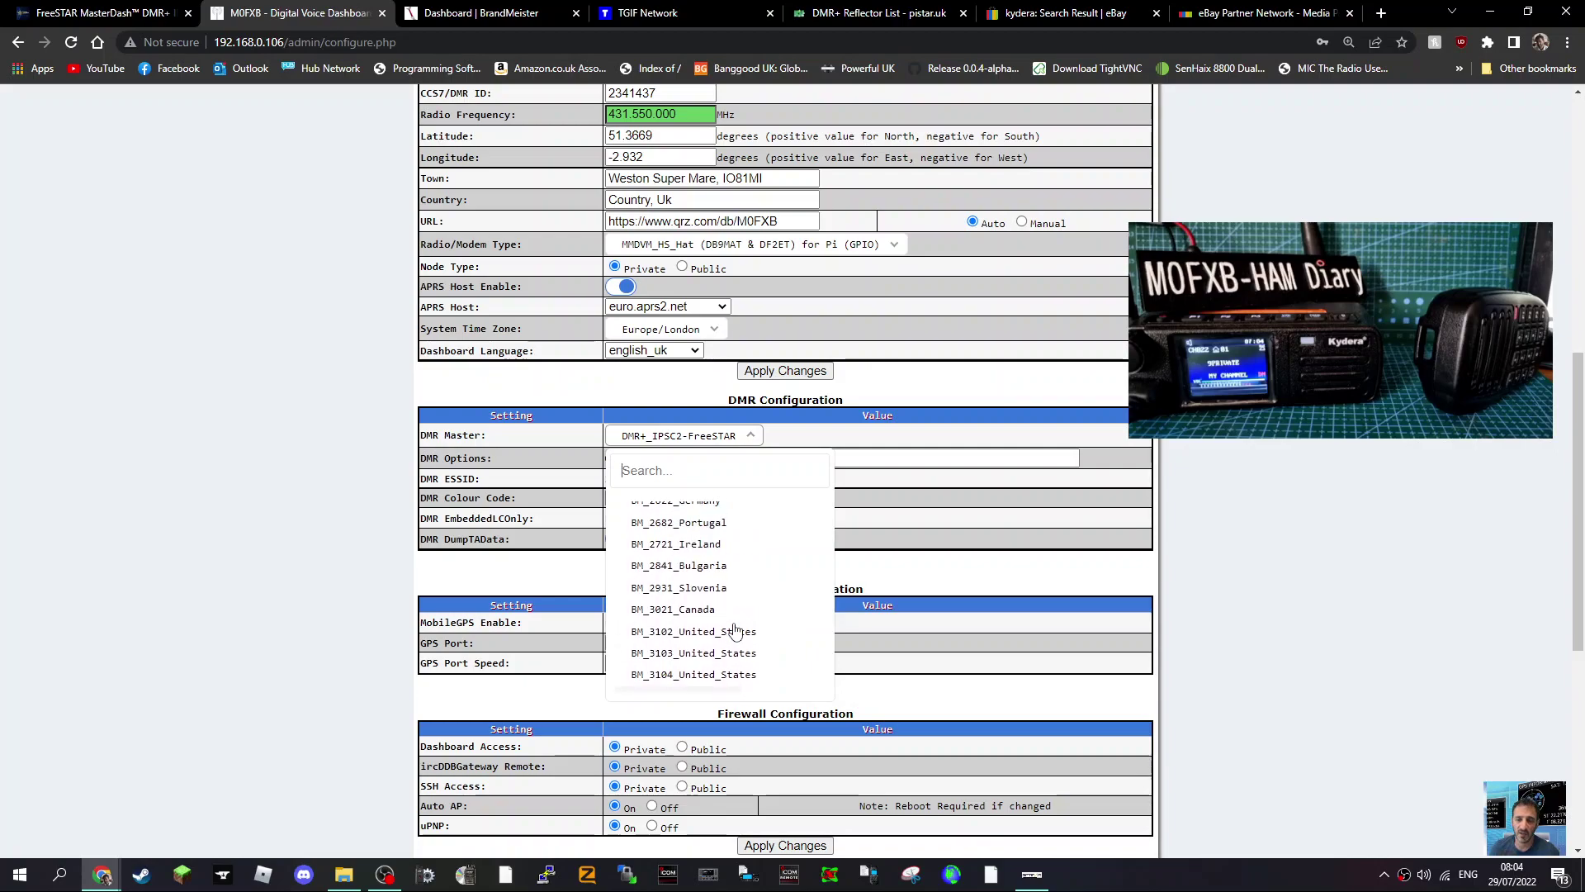
scroll(737, 632, "up", 2)
scroll(736, 631, "up", 3)
scroll(733, 624, "up", 3)
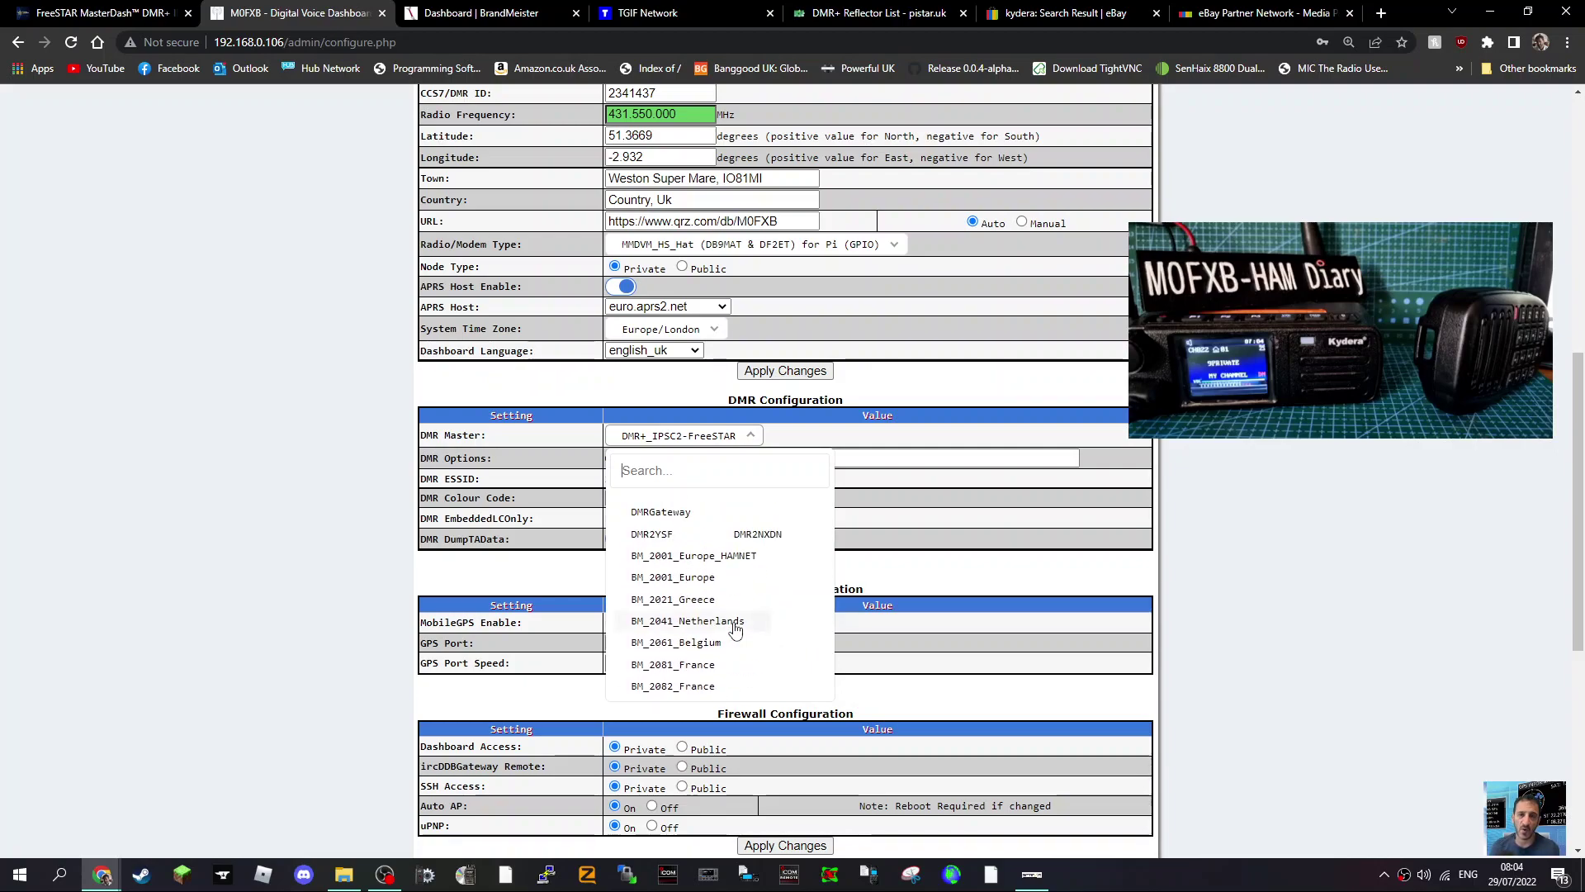
scroll(734, 594, "down", 3)
scroll(734, 595, "down", 3)
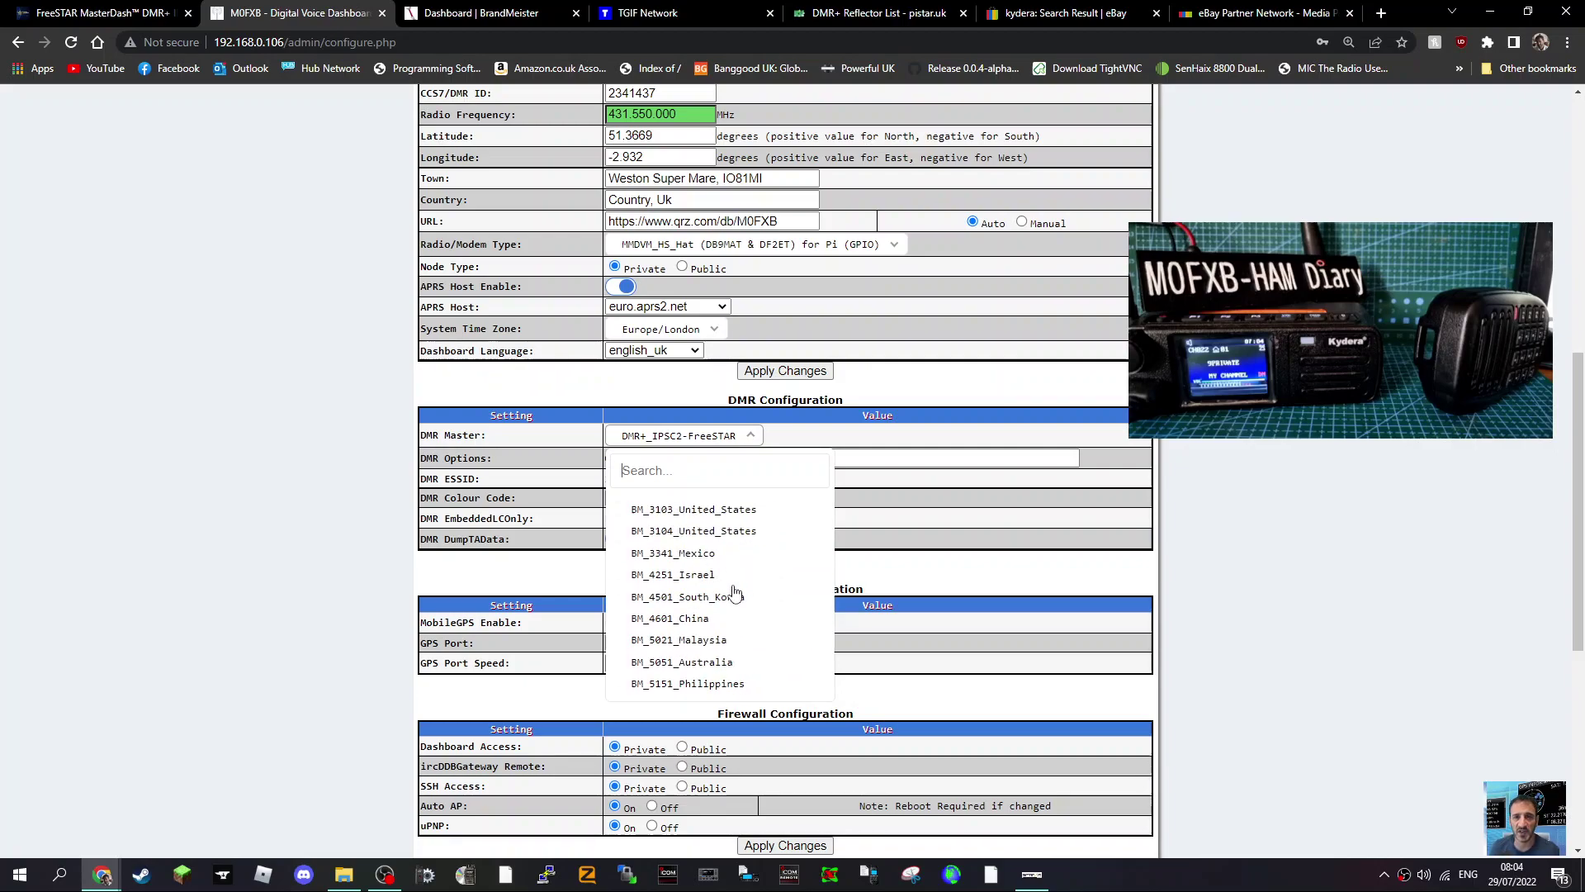
scroll(734, 595, "down", 3)
scroll(734, 595, "down", 3)
scroll(734, 592, "down", 2)
scroll(730, 591, "down", 1)
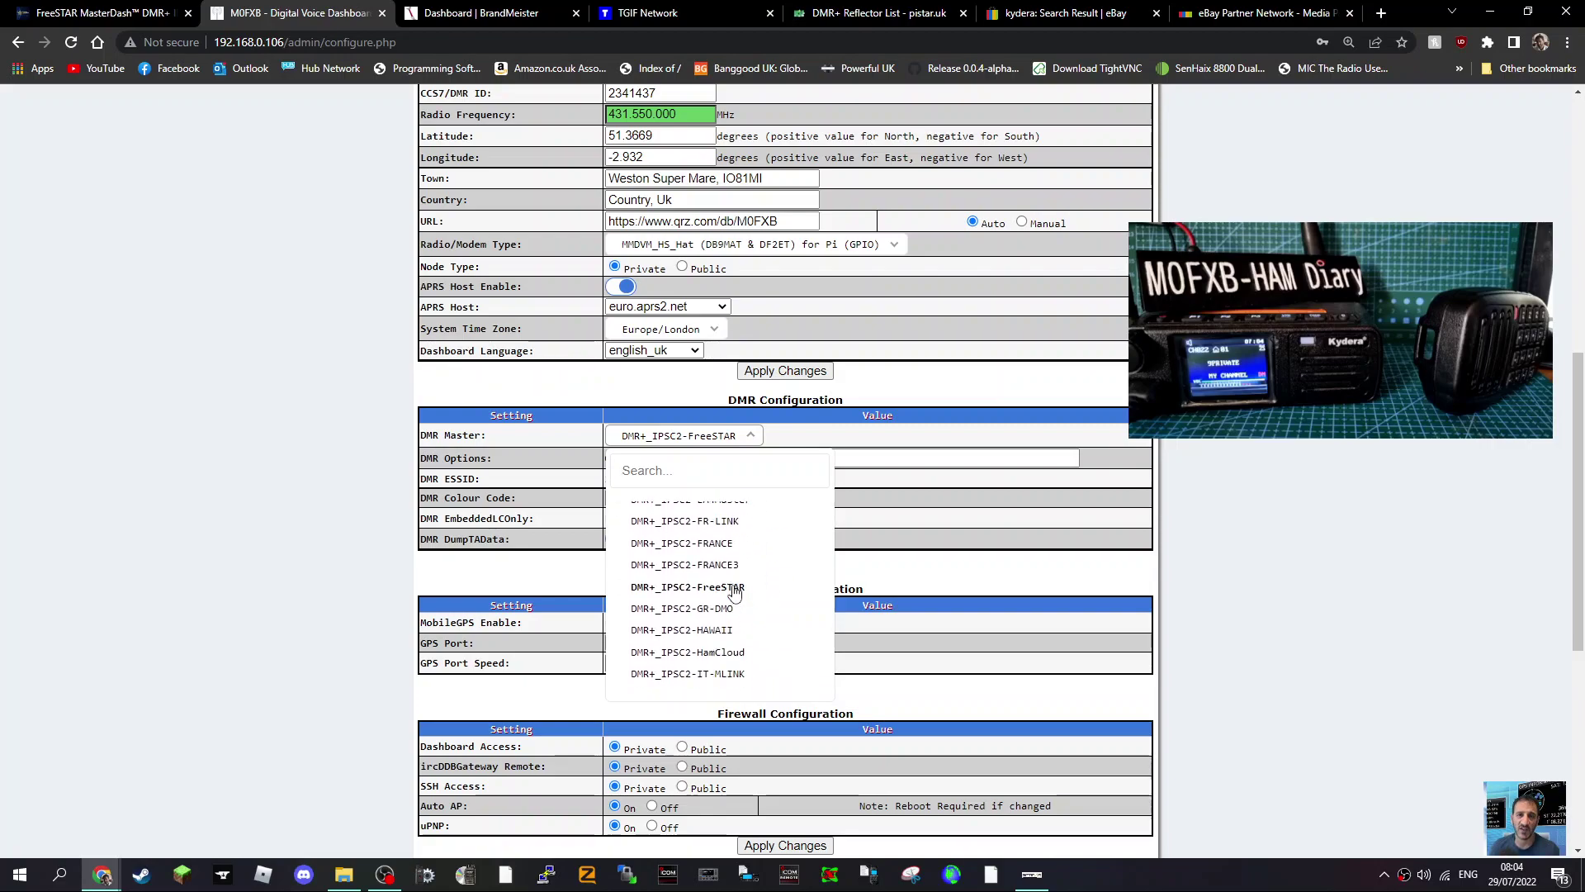
Step: Apply the DMR+_IPSC2-FreeSTAR master, then view the Dashboard and FreeSTAR link status
left_click(1325, 497)
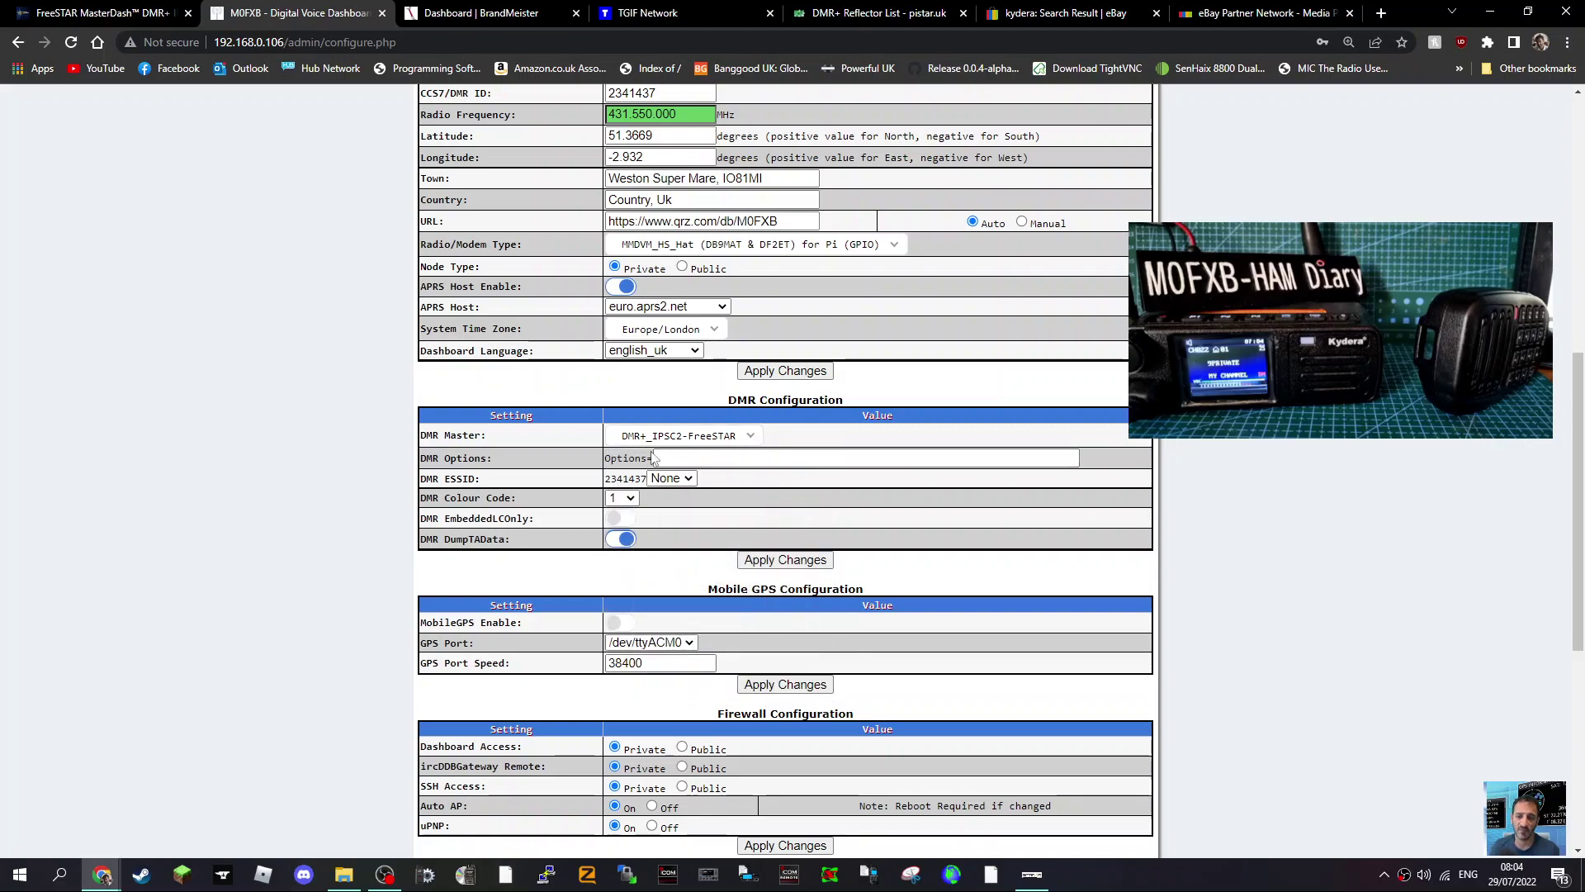
left_click(805, 565)
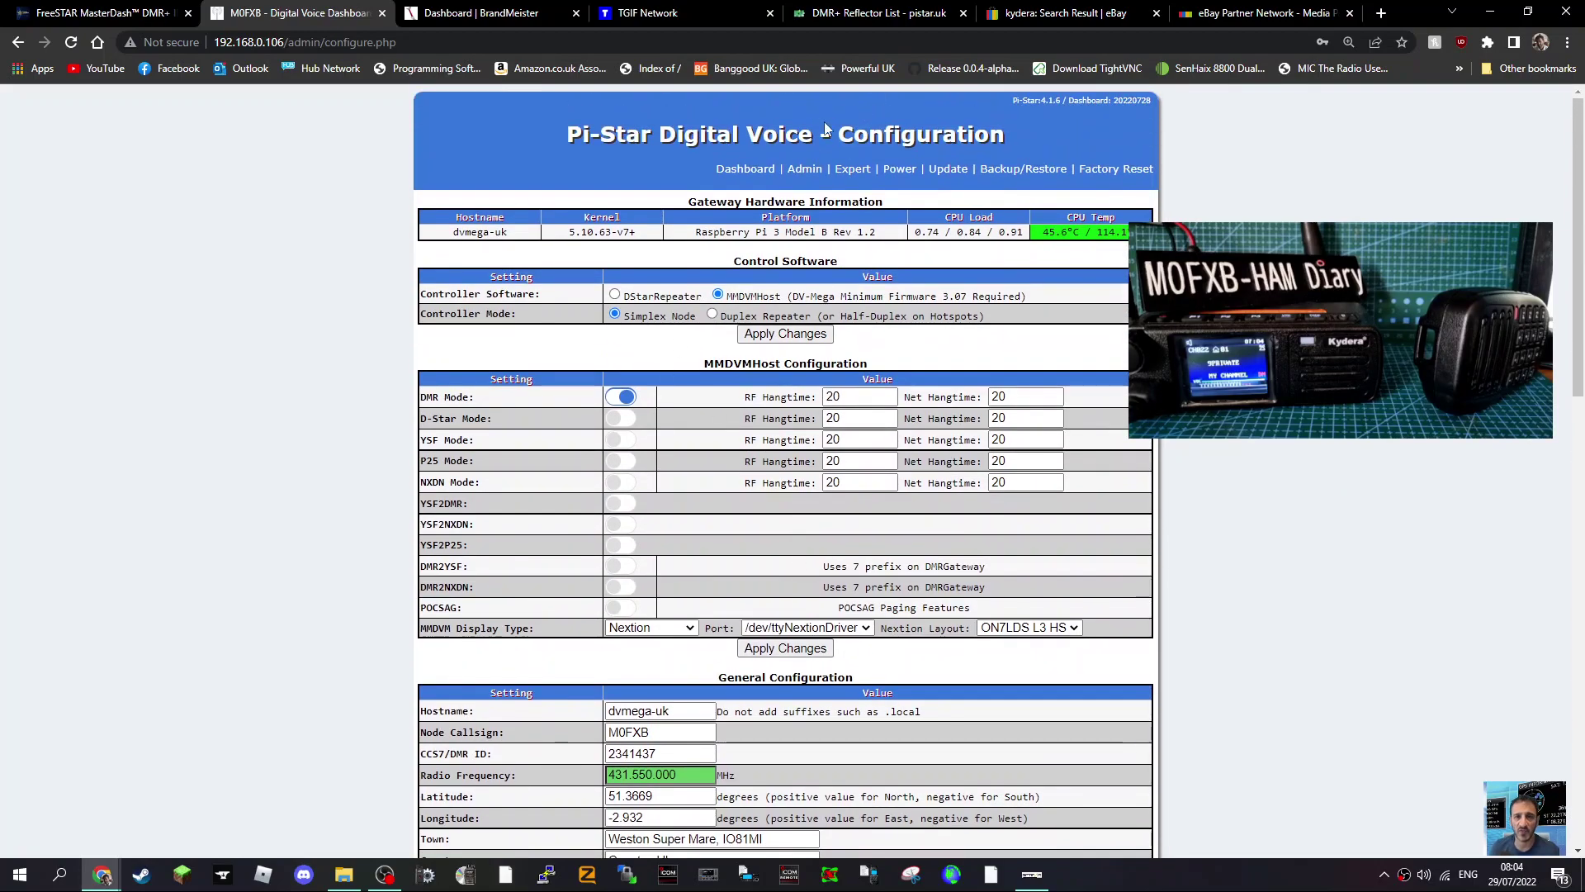
left_click(748, 169)
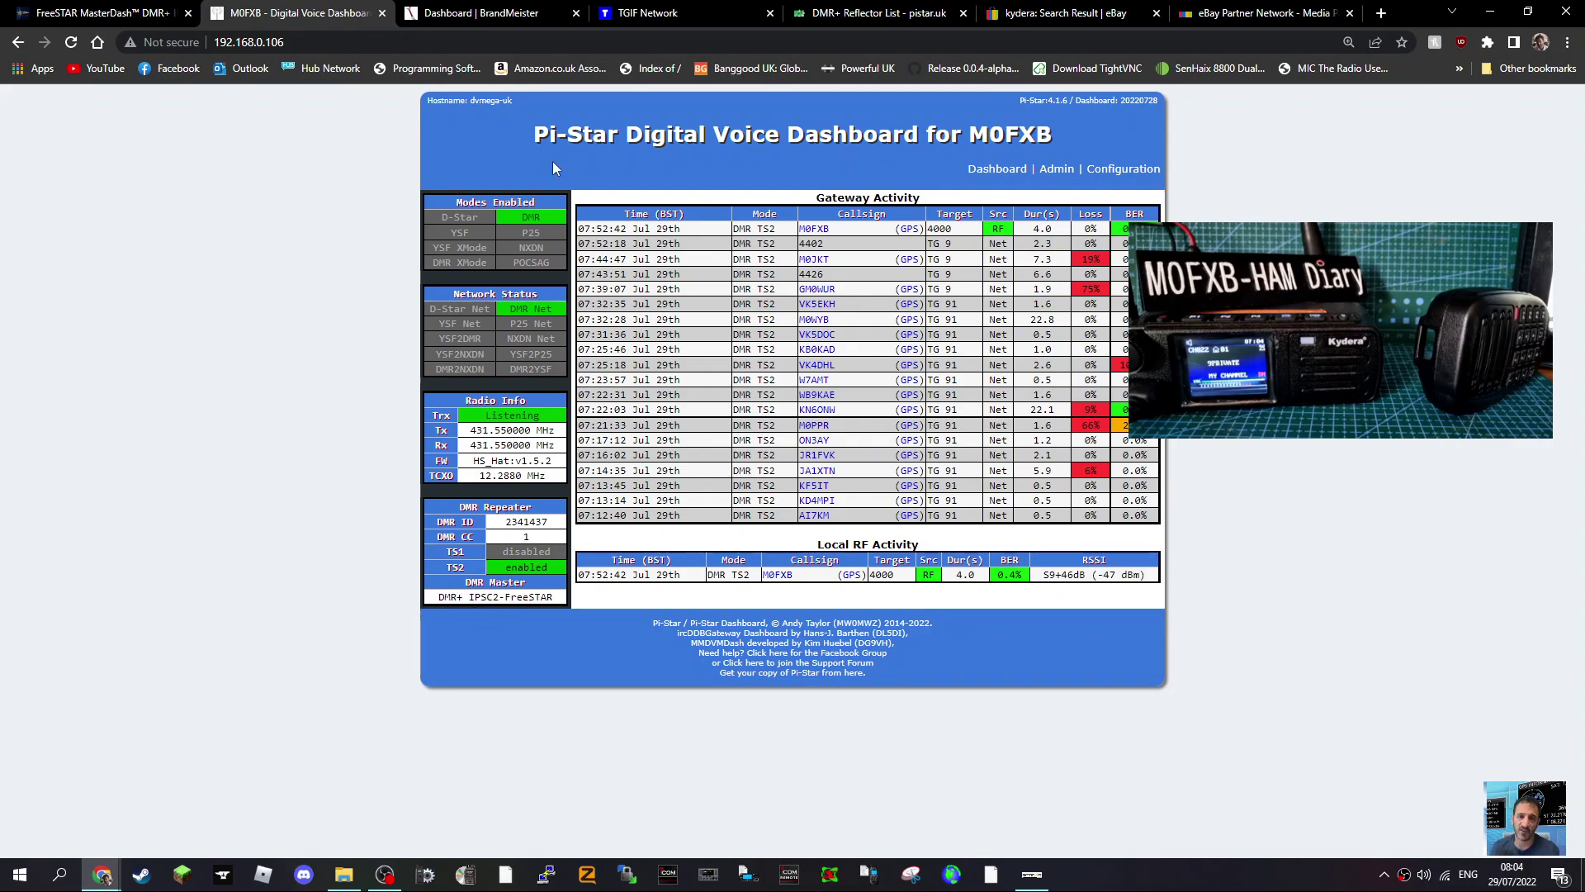
left_click(86, 16)
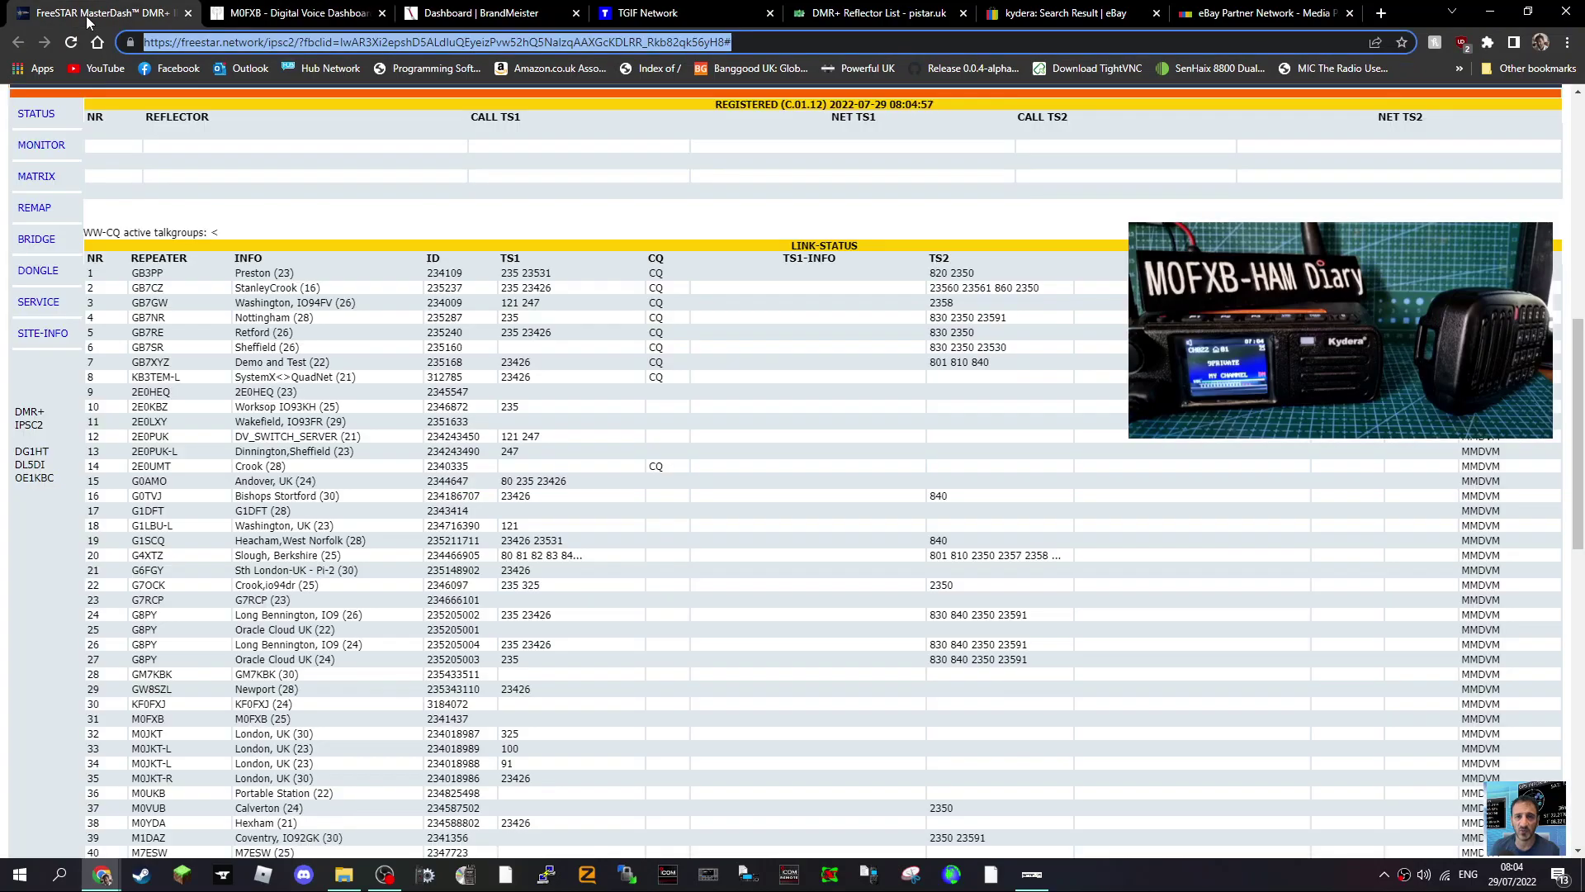
left_click(244, 12)
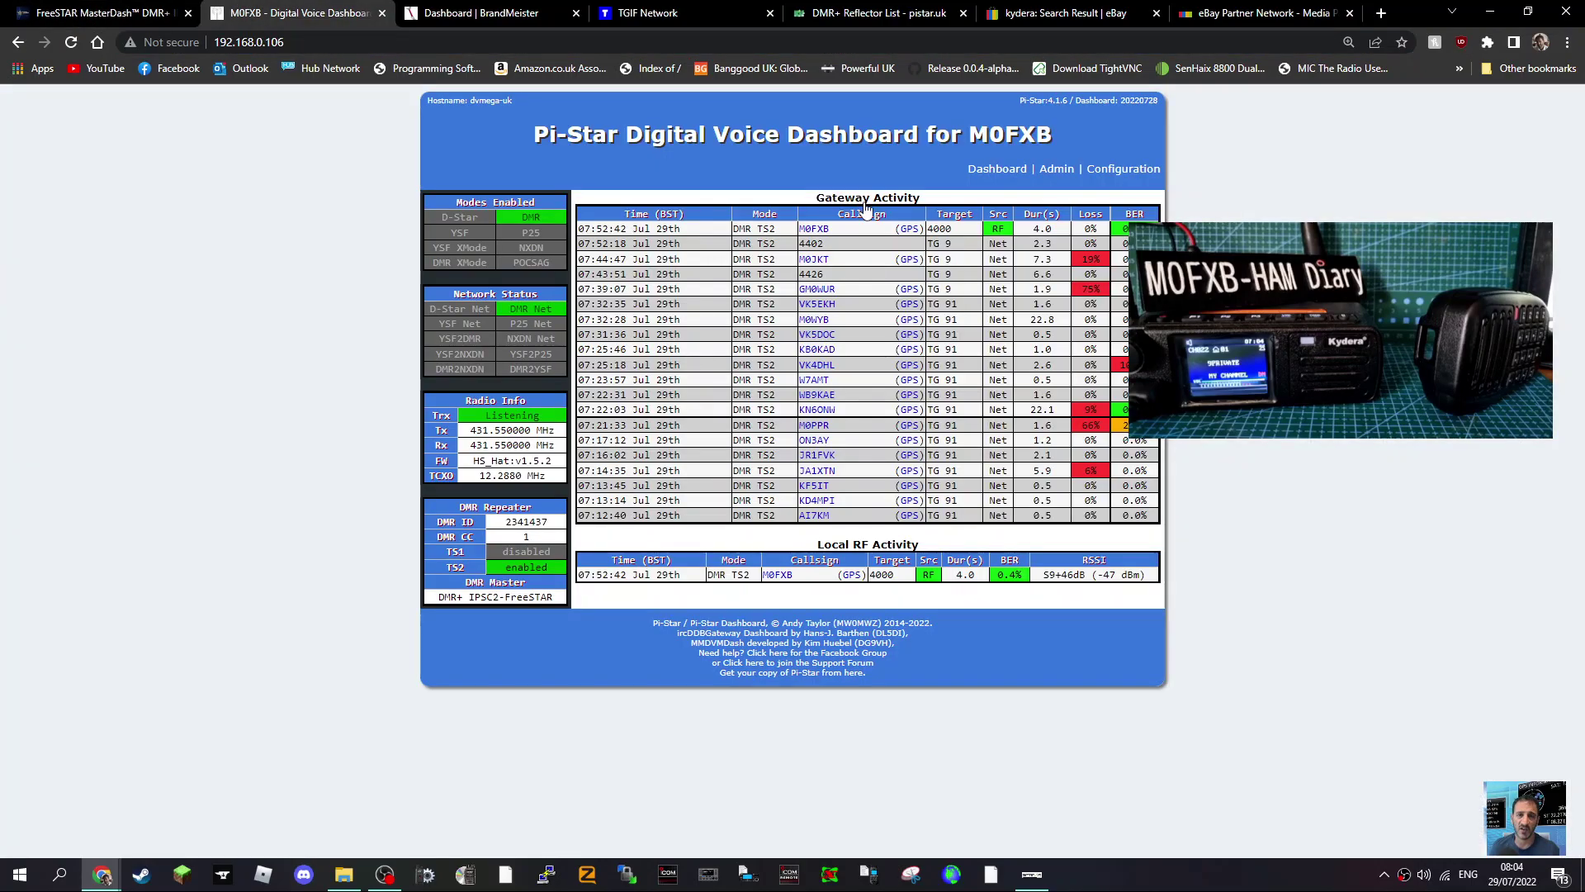
Step: Show DMR CPS_DRS's Contact list with the DMRPLUS 4001 group and 4000P private calls
left_click(1032, 874)
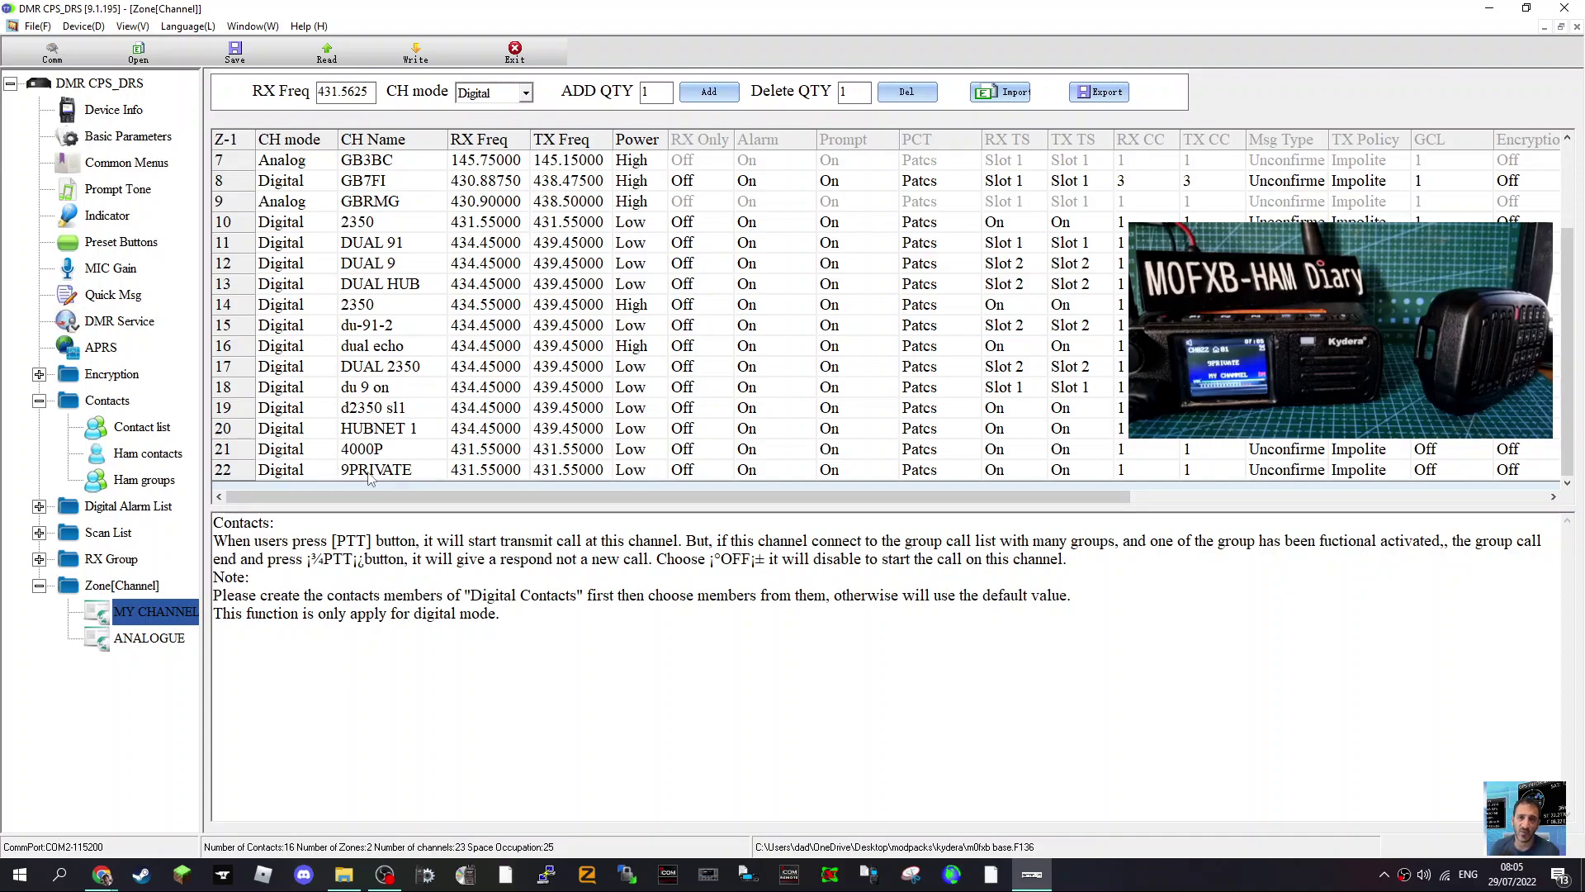
left_click(114, 431)
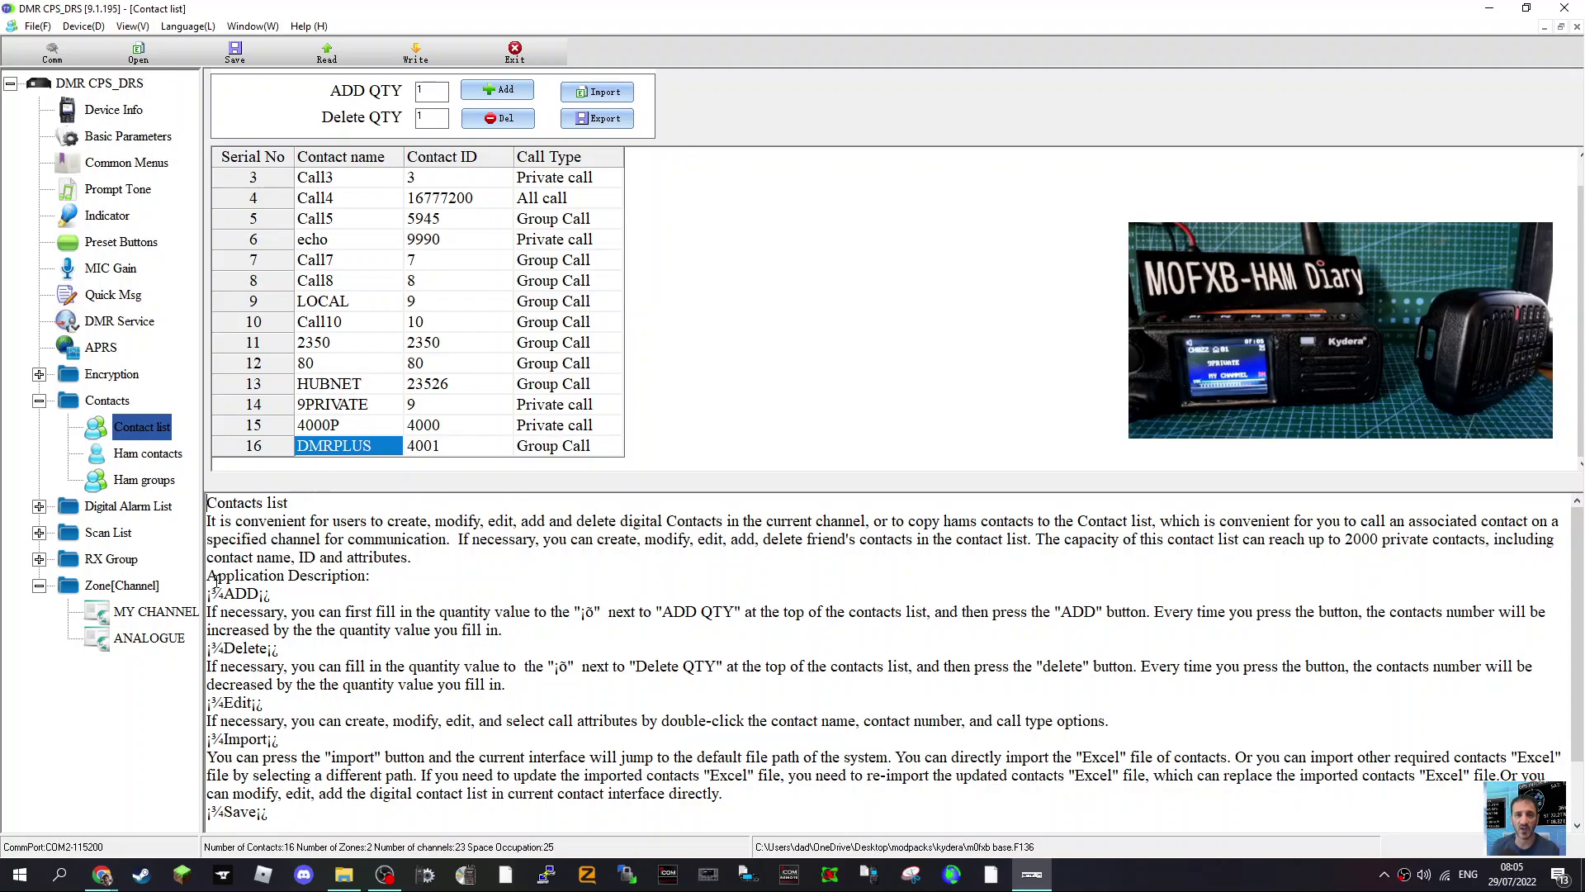
Step: Show the MY CHANNEL zone's channel table down to the 4000P and 9PRIVATE channels
left_click(152, 604)
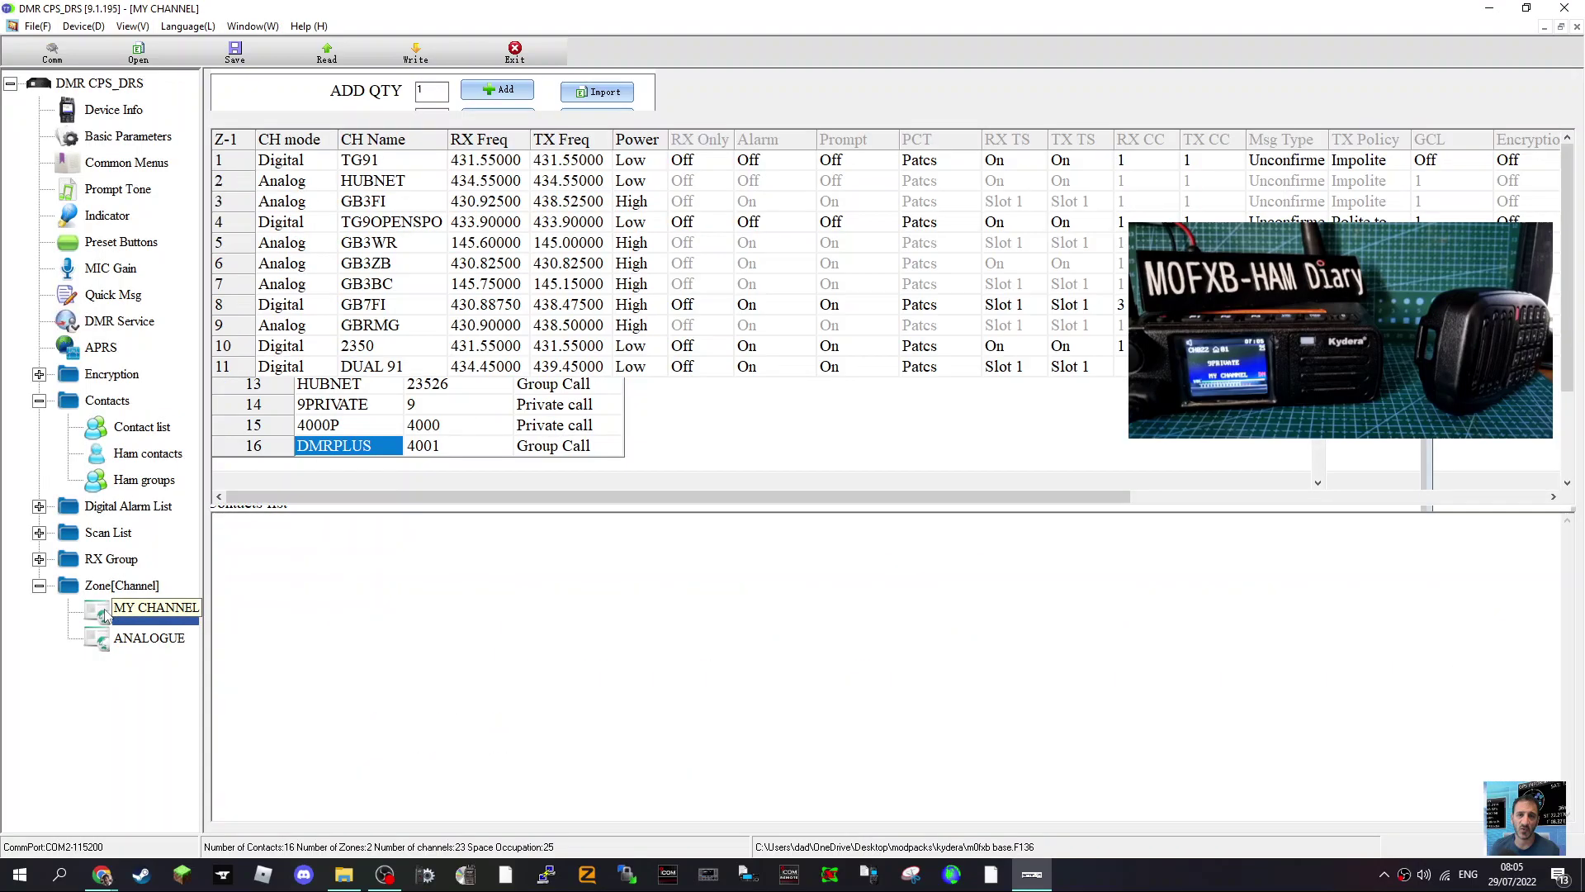
scroll(869, 360, "down", 2)
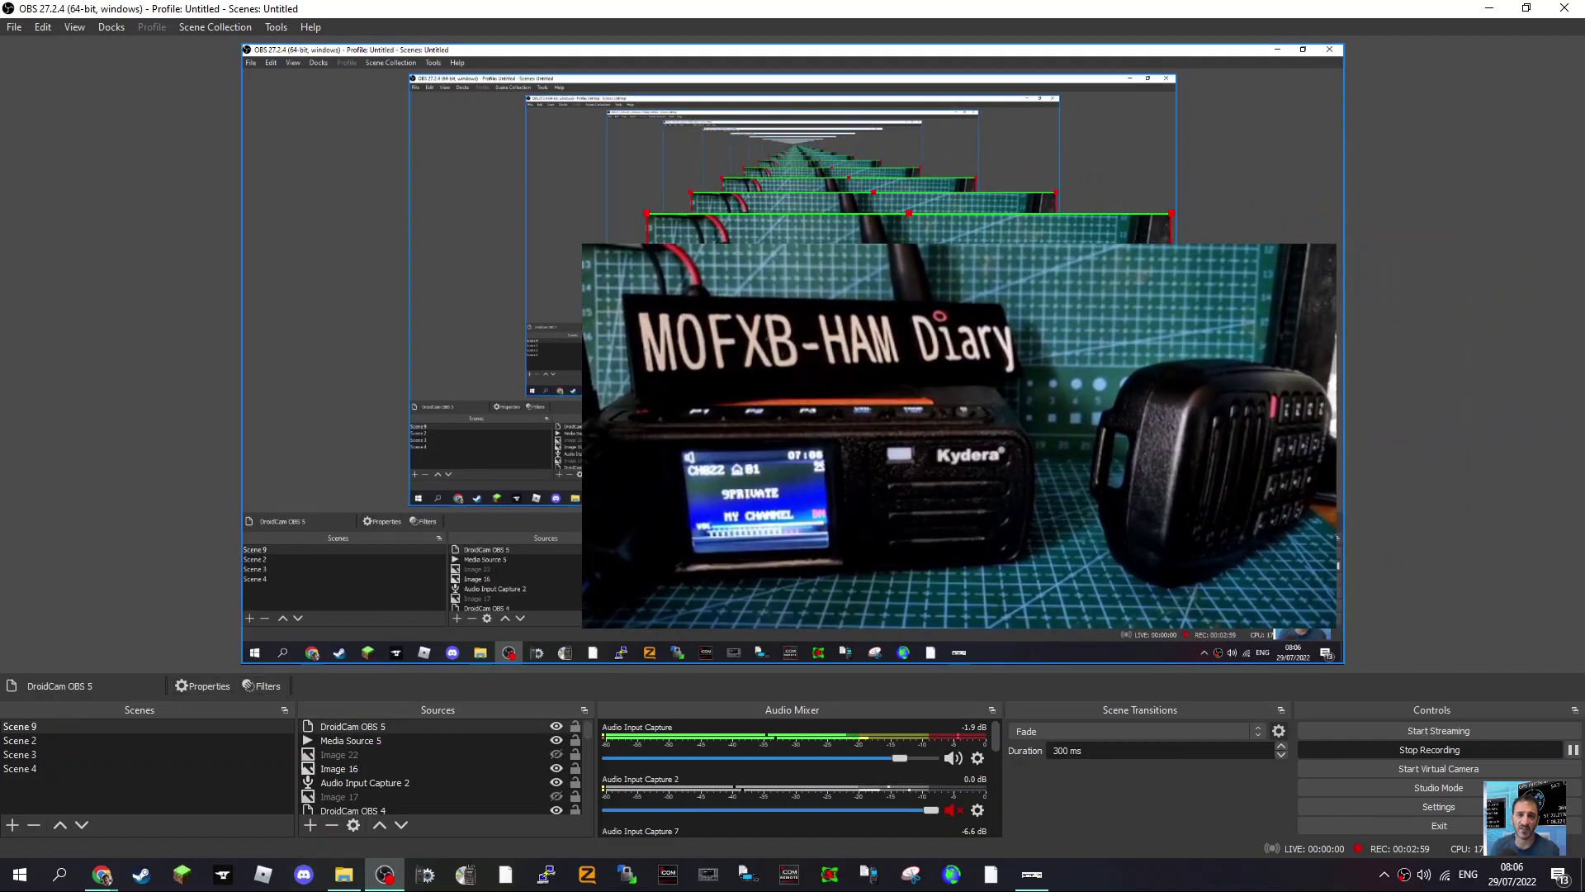
Step: Minimise the OBS Studio window
left_click(1489, 9)
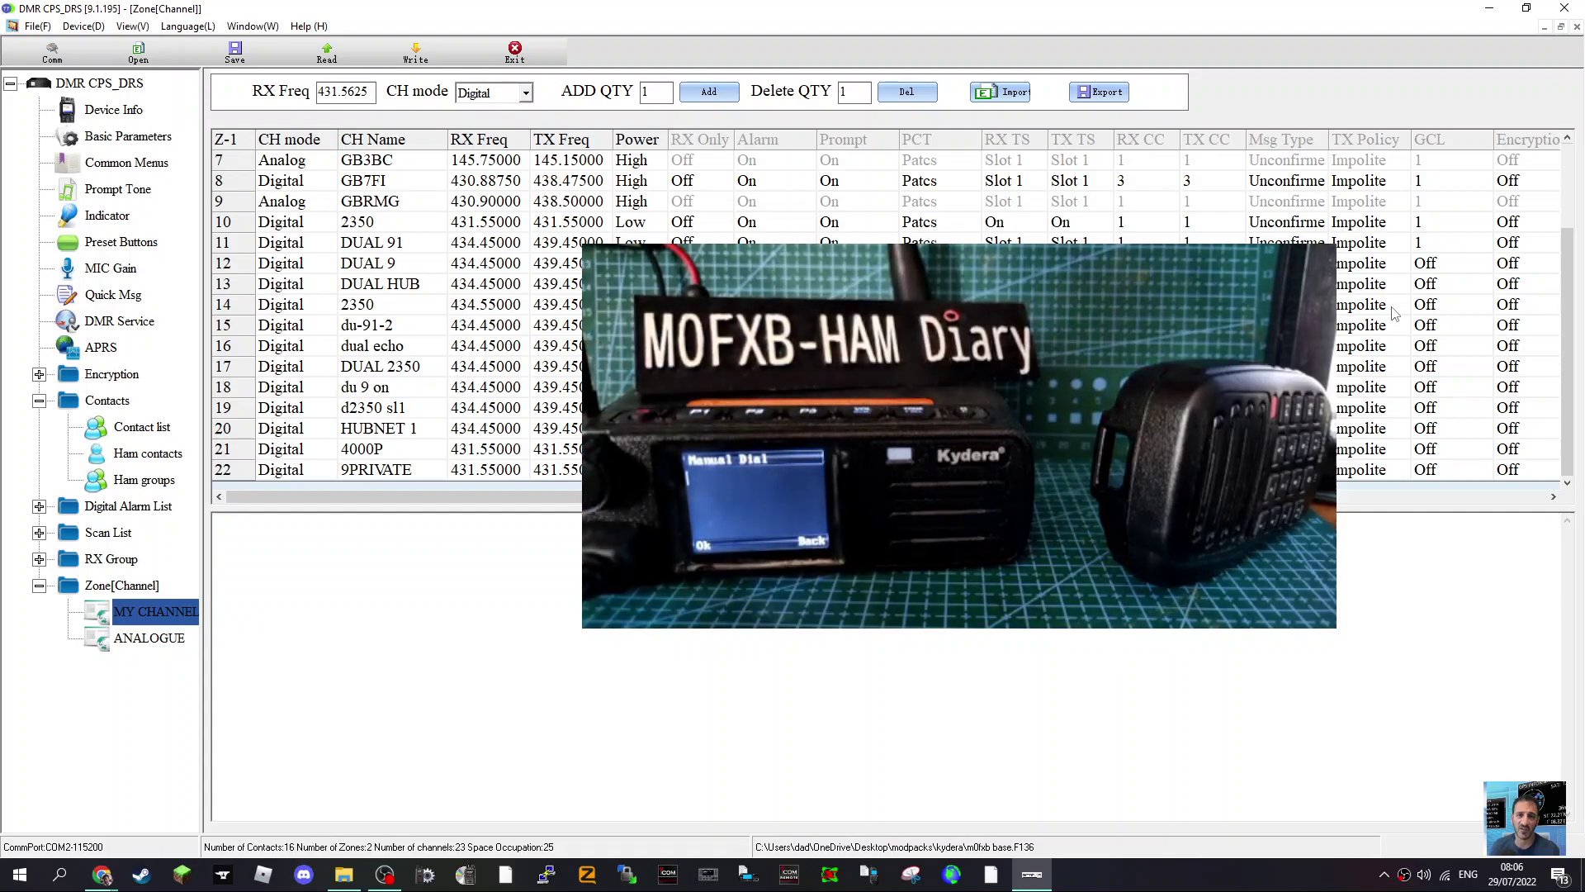
Step: In Chrome, move from the BrandMeister tab to the DMR+ Reflector List, then Pi-Star
left_click(1490, 9)
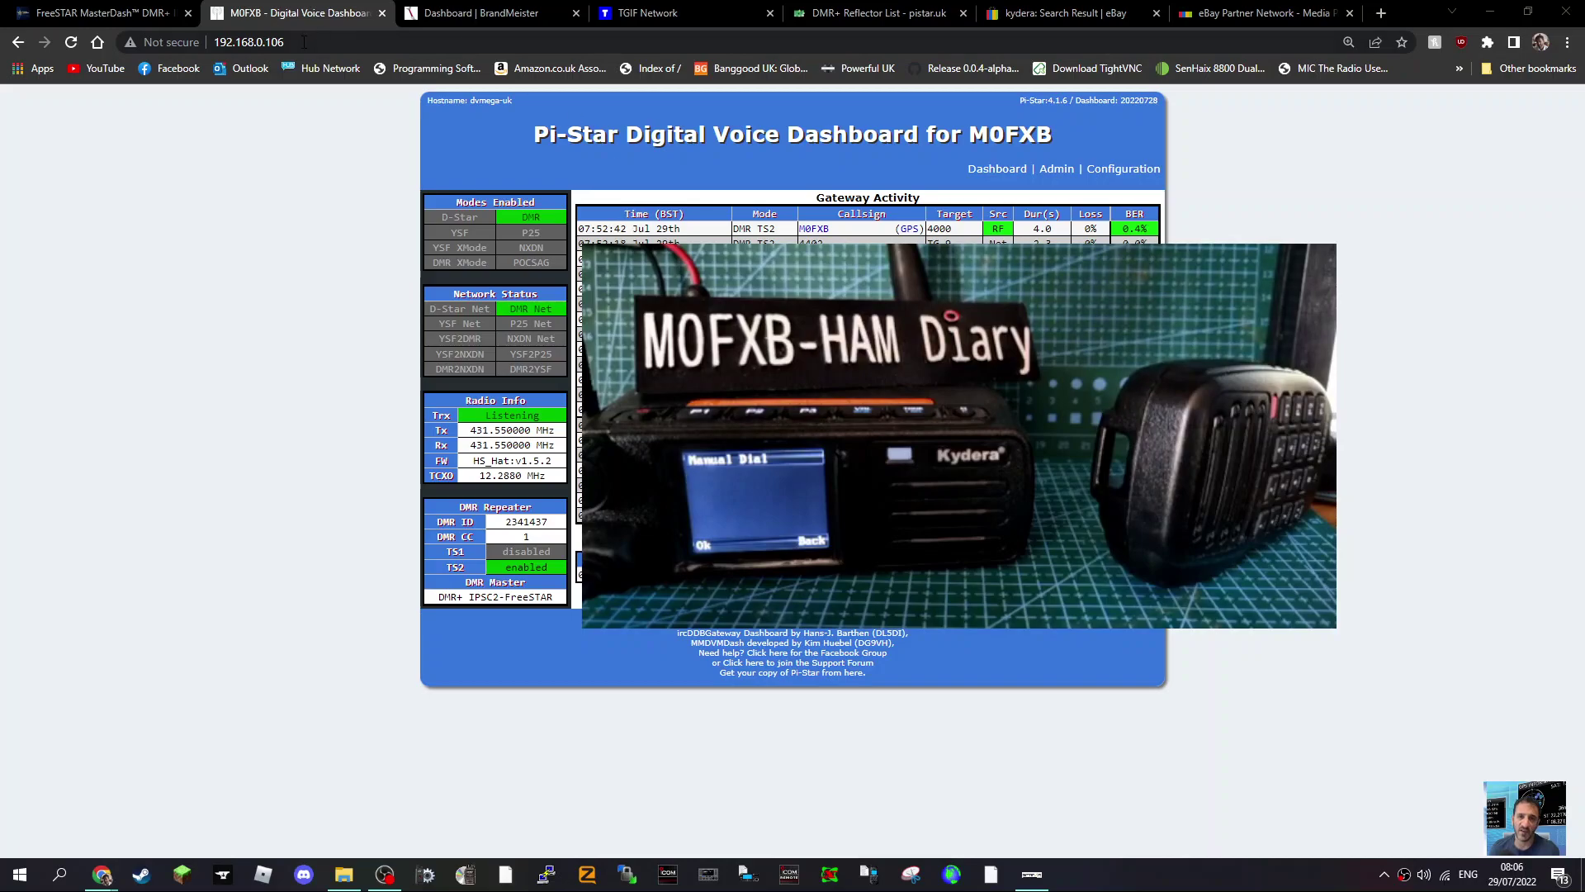
left_click(441, 13)
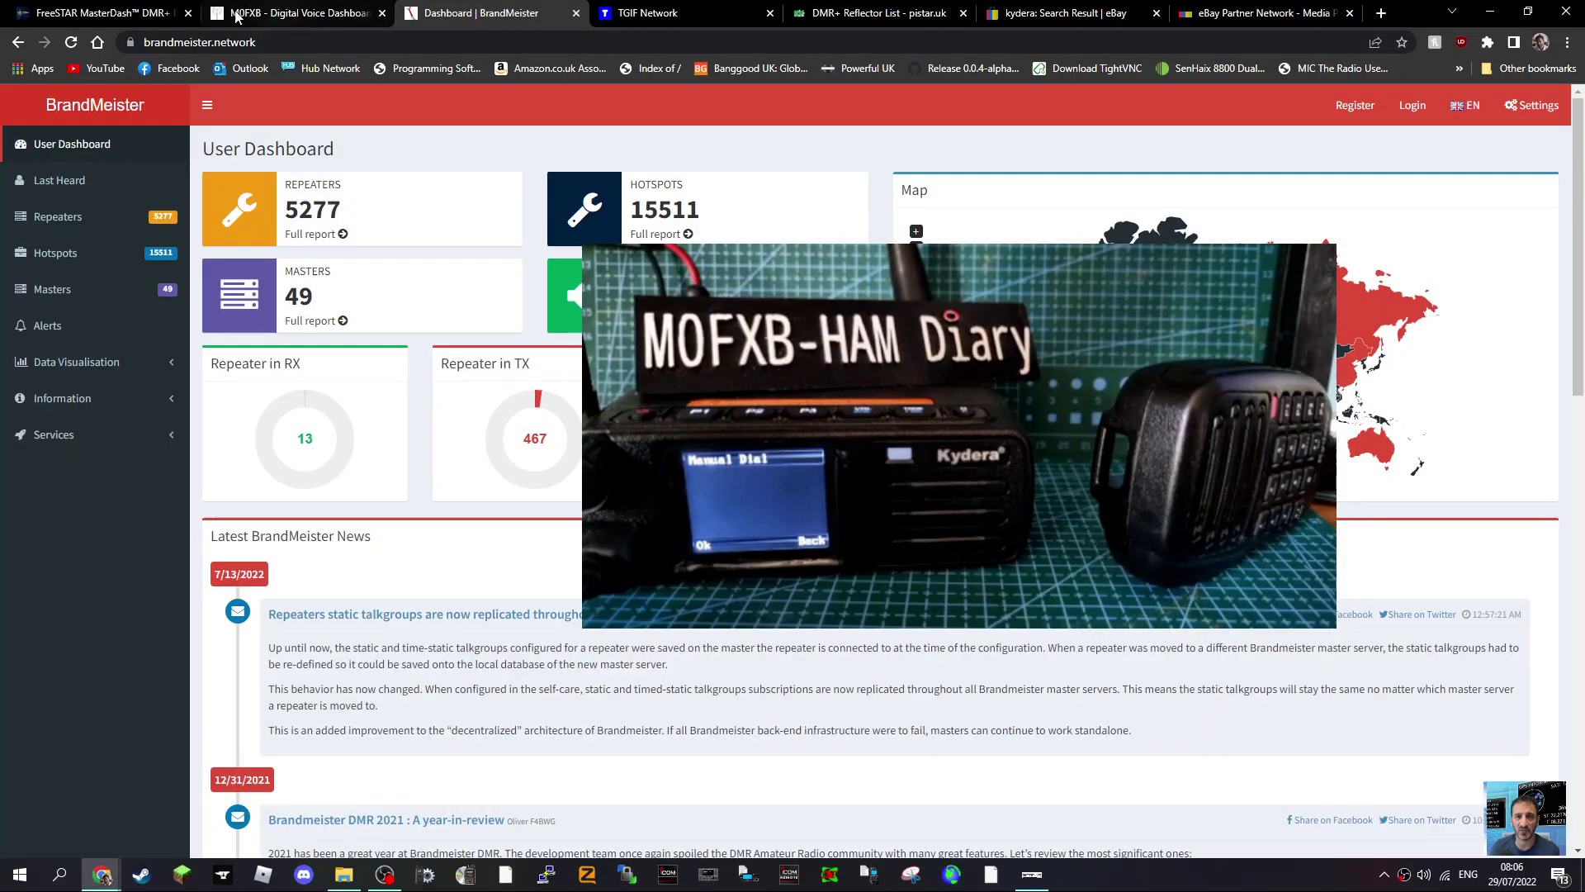
left_click(836, 17)
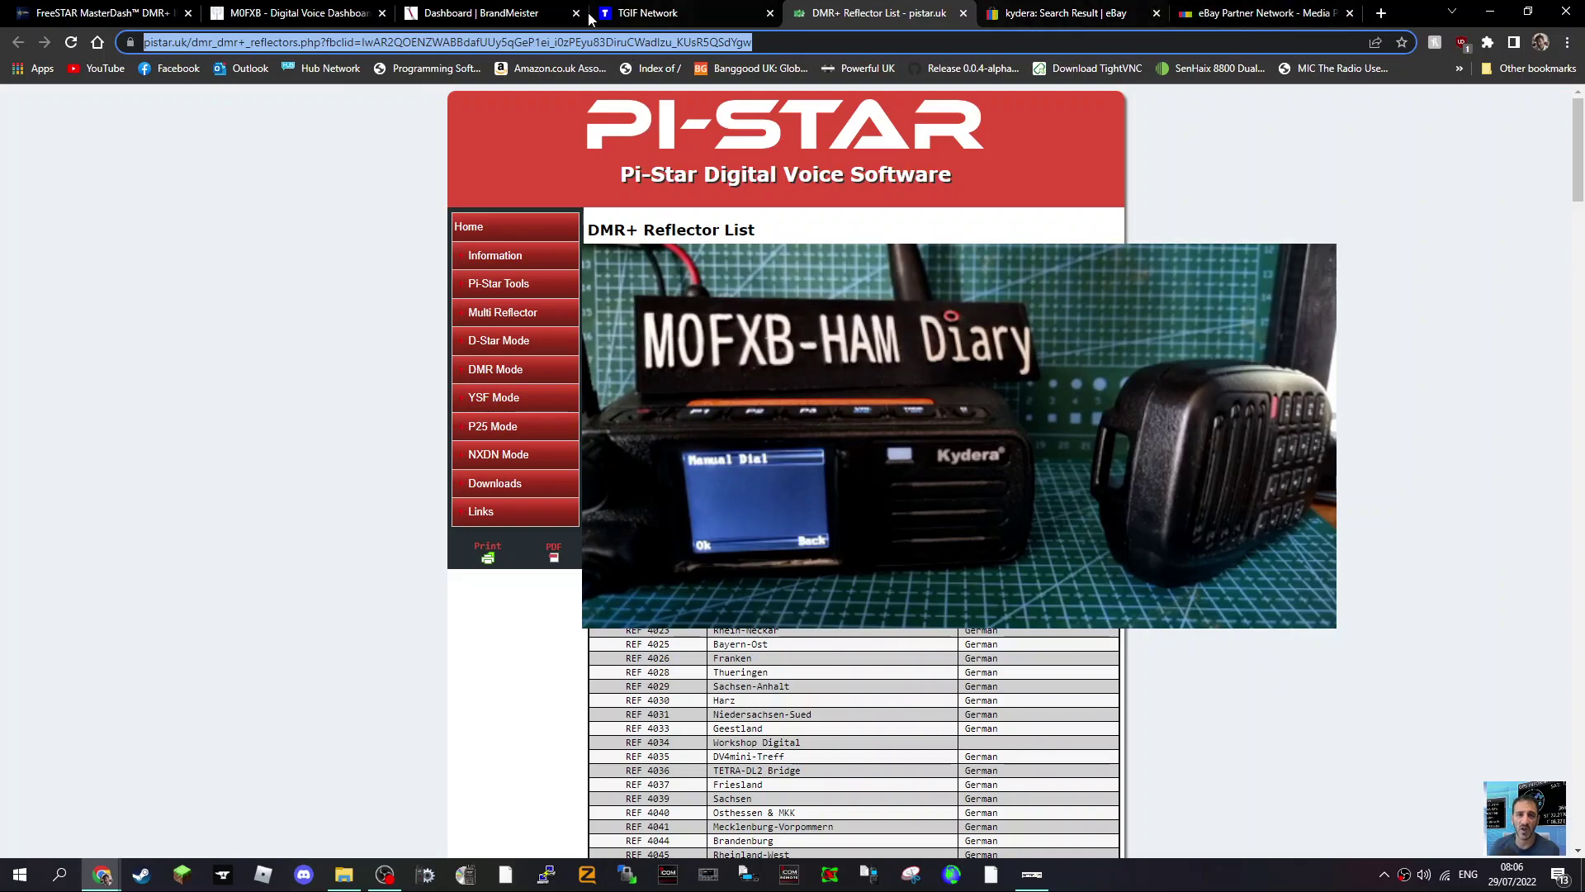
left_click(488, 13)
Step: Switch to the M0FXB Digital Voice Dashboard tab
left_click(297, 14)
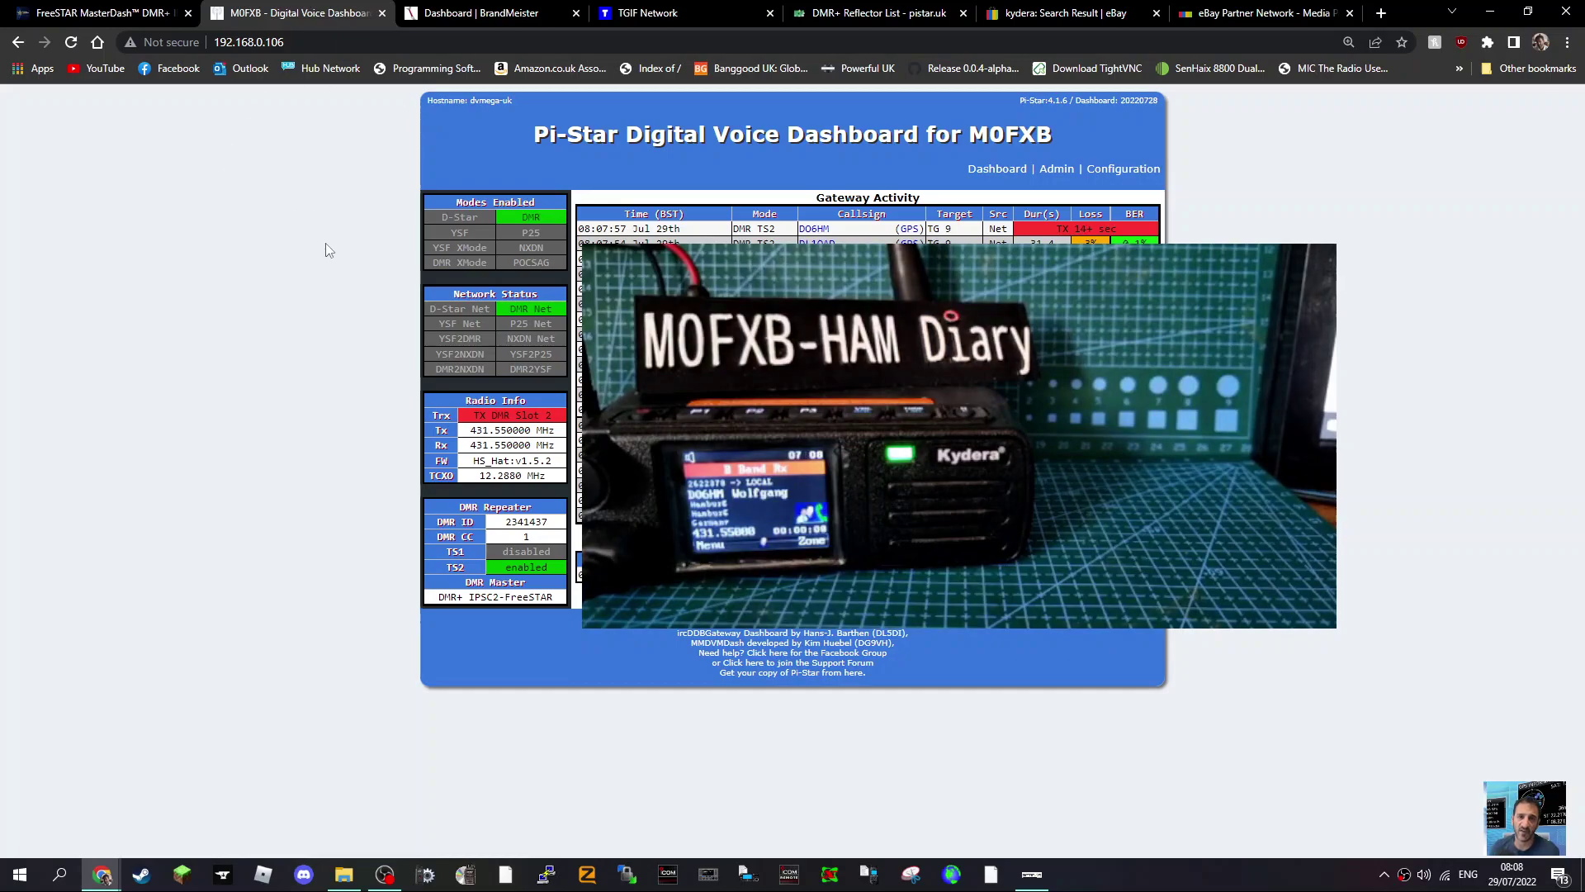
Step: Scroll the FreeSTAR MasterDash repeater table to find M0FXB linked to reflector 4010 on TS2
left_click(142, 13)
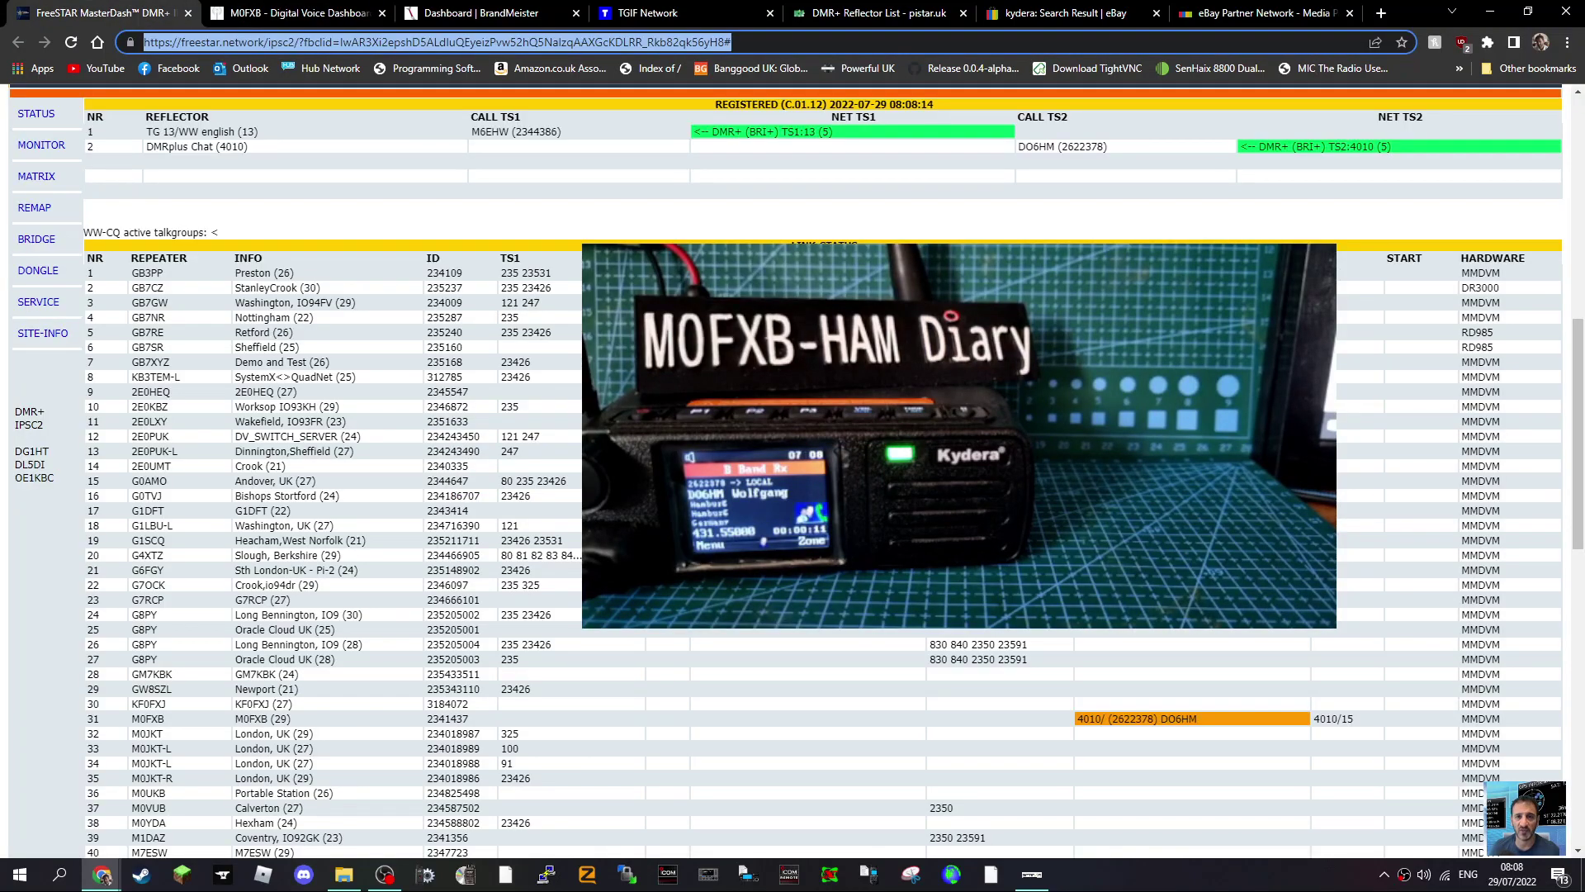
scroll(793, 471, "down", 2)
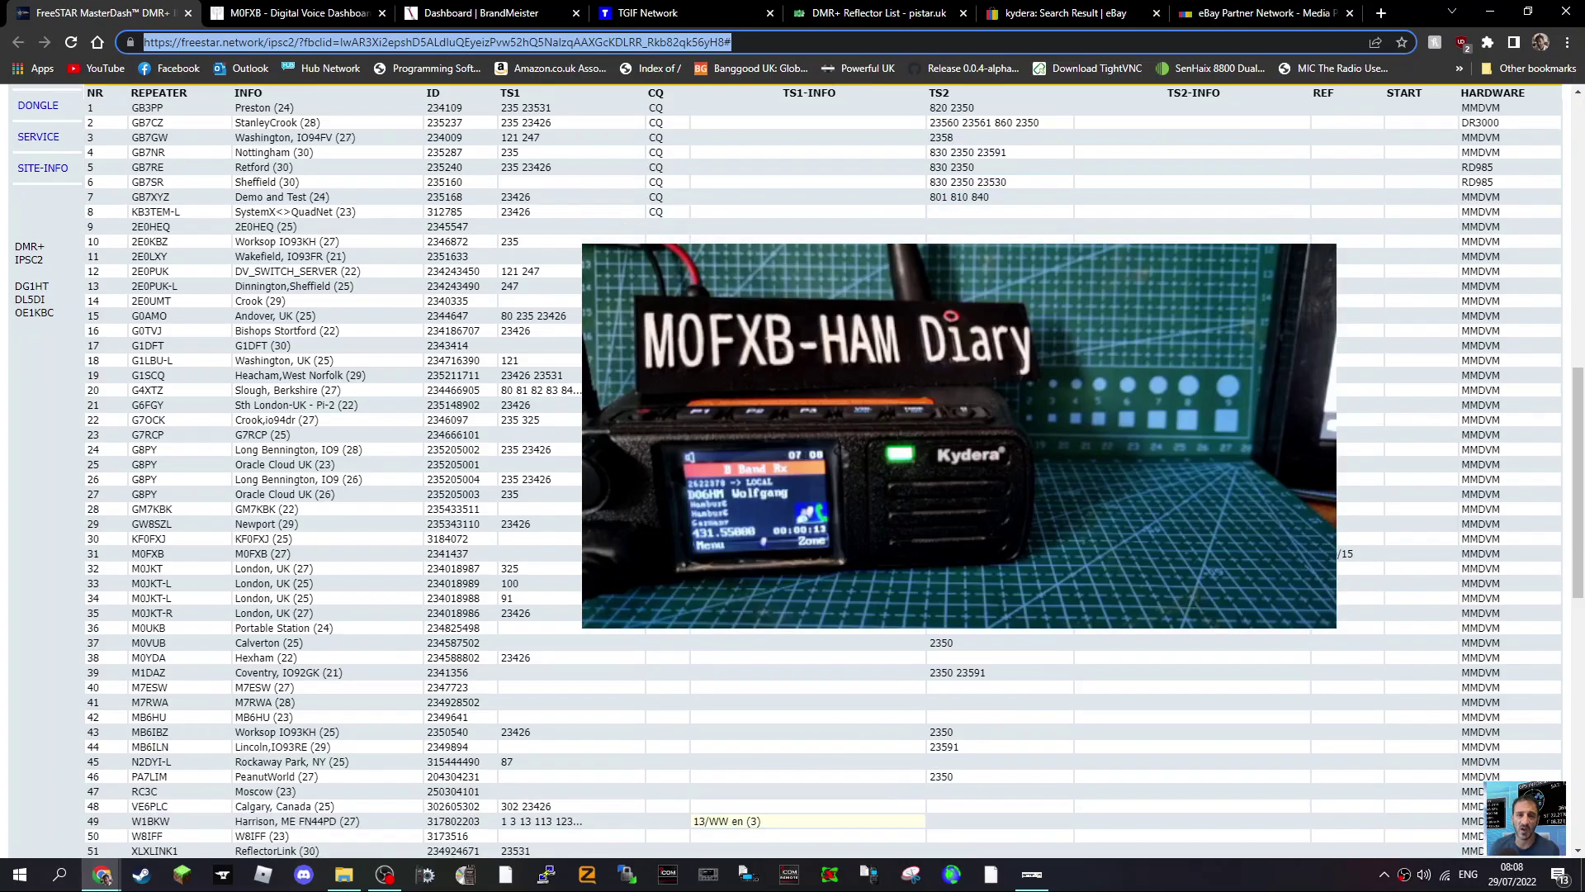
scroll(198, 561, "down", 1)
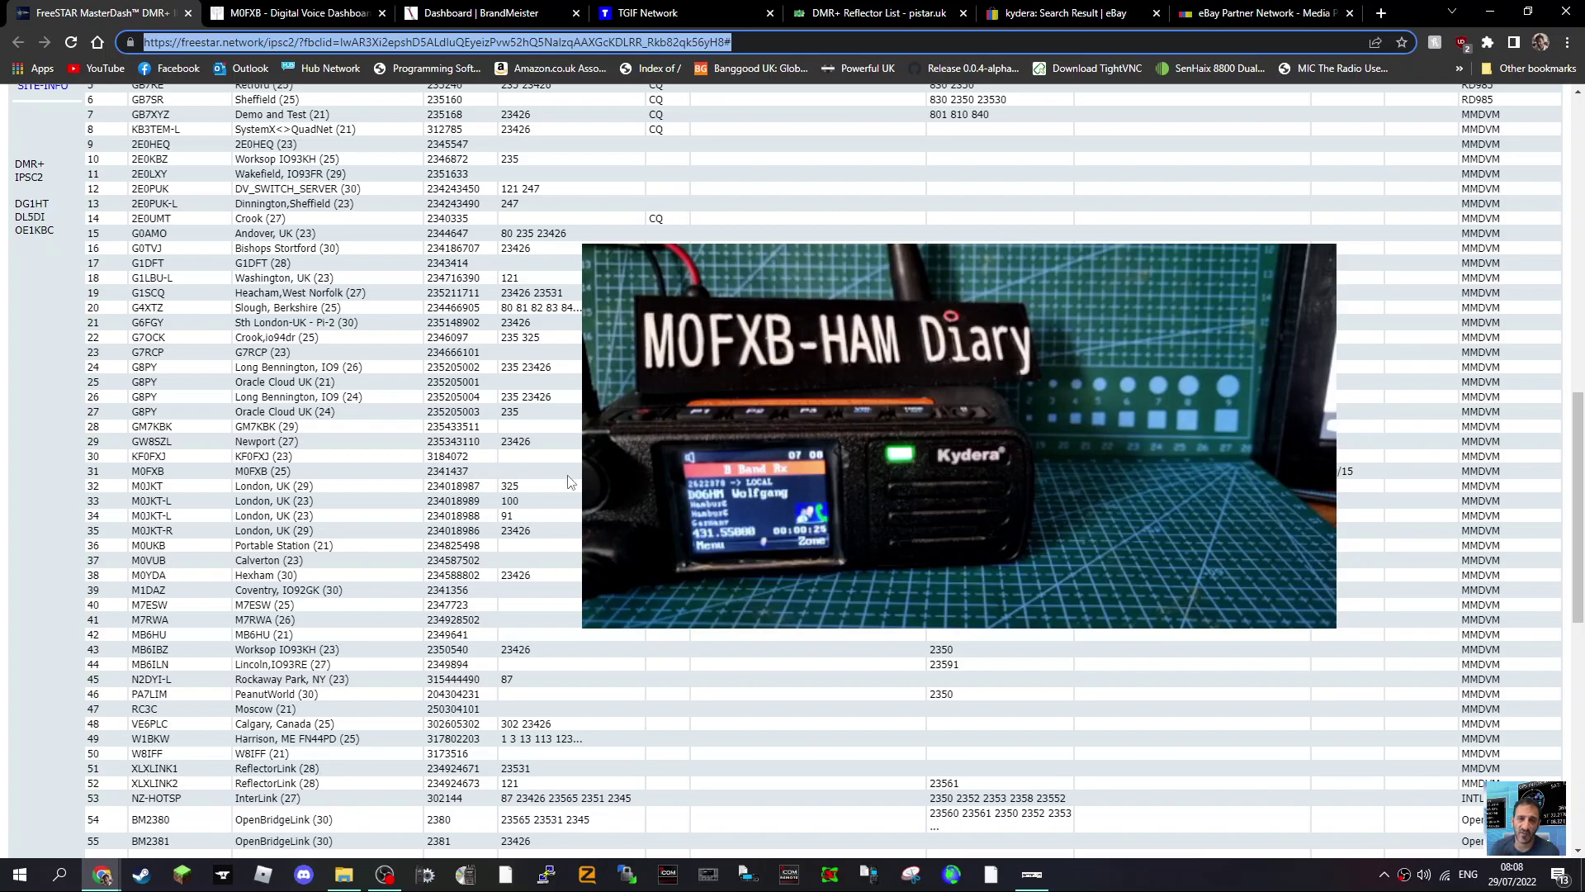
scroll(793, 496, "up", 4)
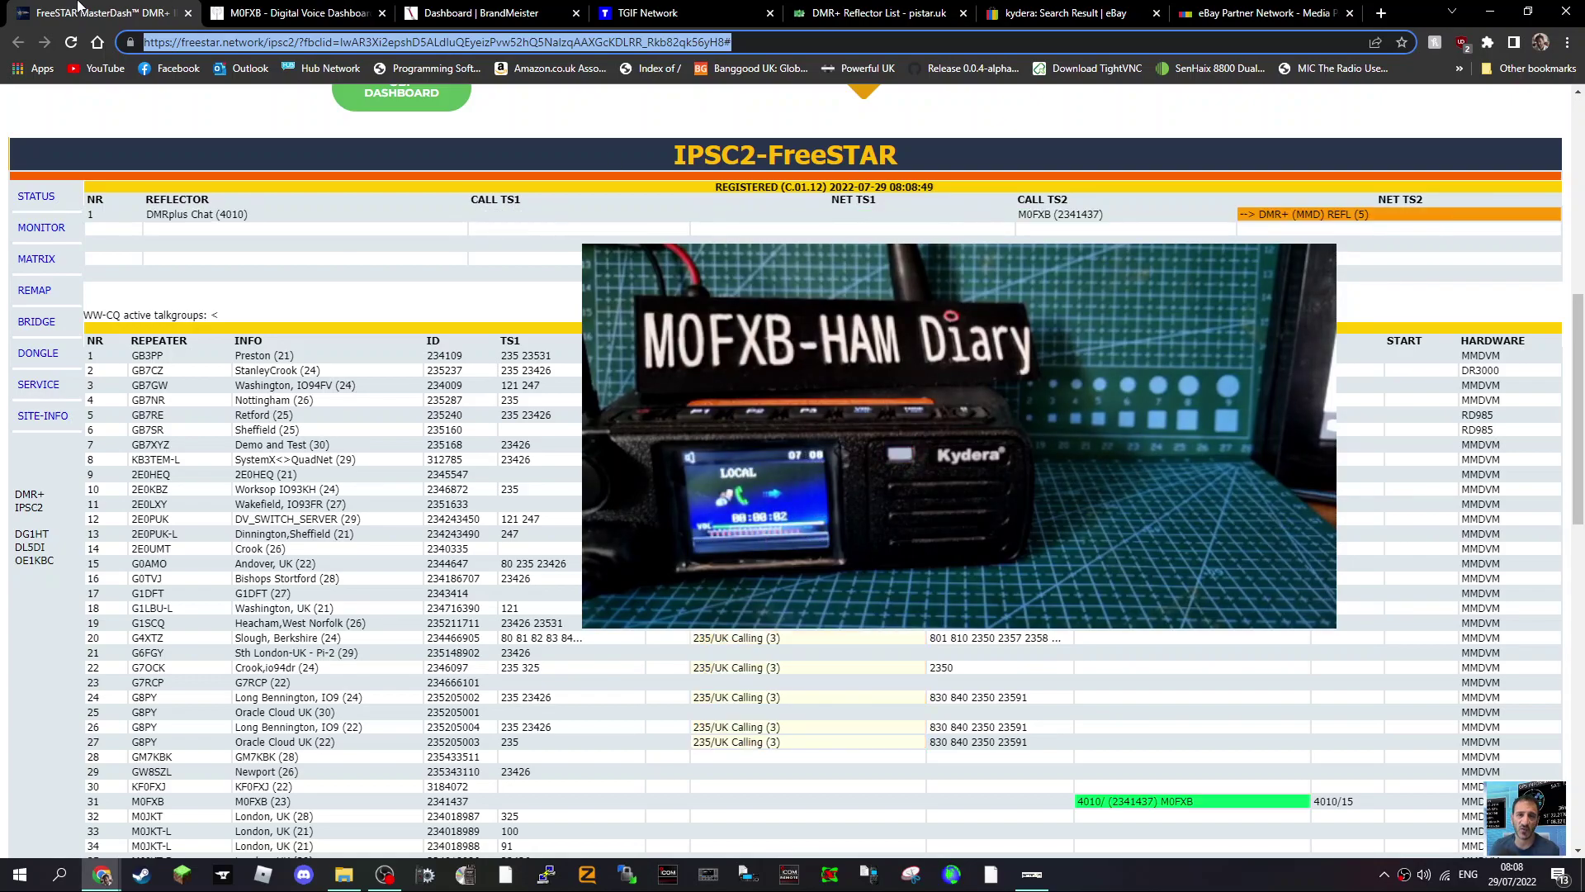
Step: Return to the M0FXB Digital Voice Dashboard to watch the incoming reflector traffic
left_click(332, 14)
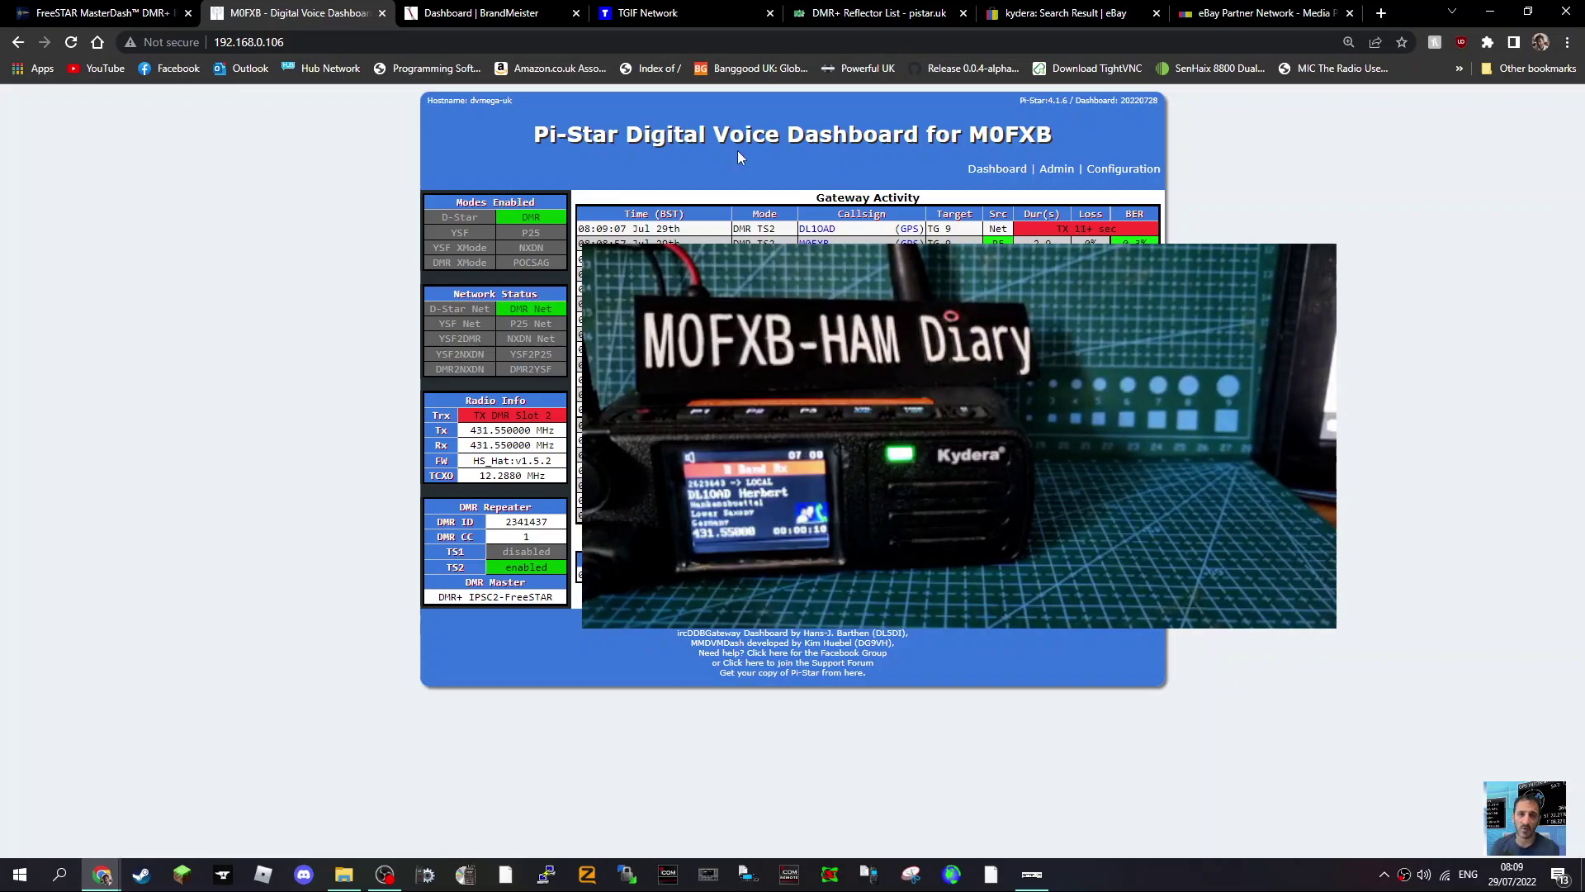
Step: Cycle through BrandMeister and Pi-Star tabs back to FreeSTAR MasterDash showing M0FXB on 4010
left_click(493, 10)
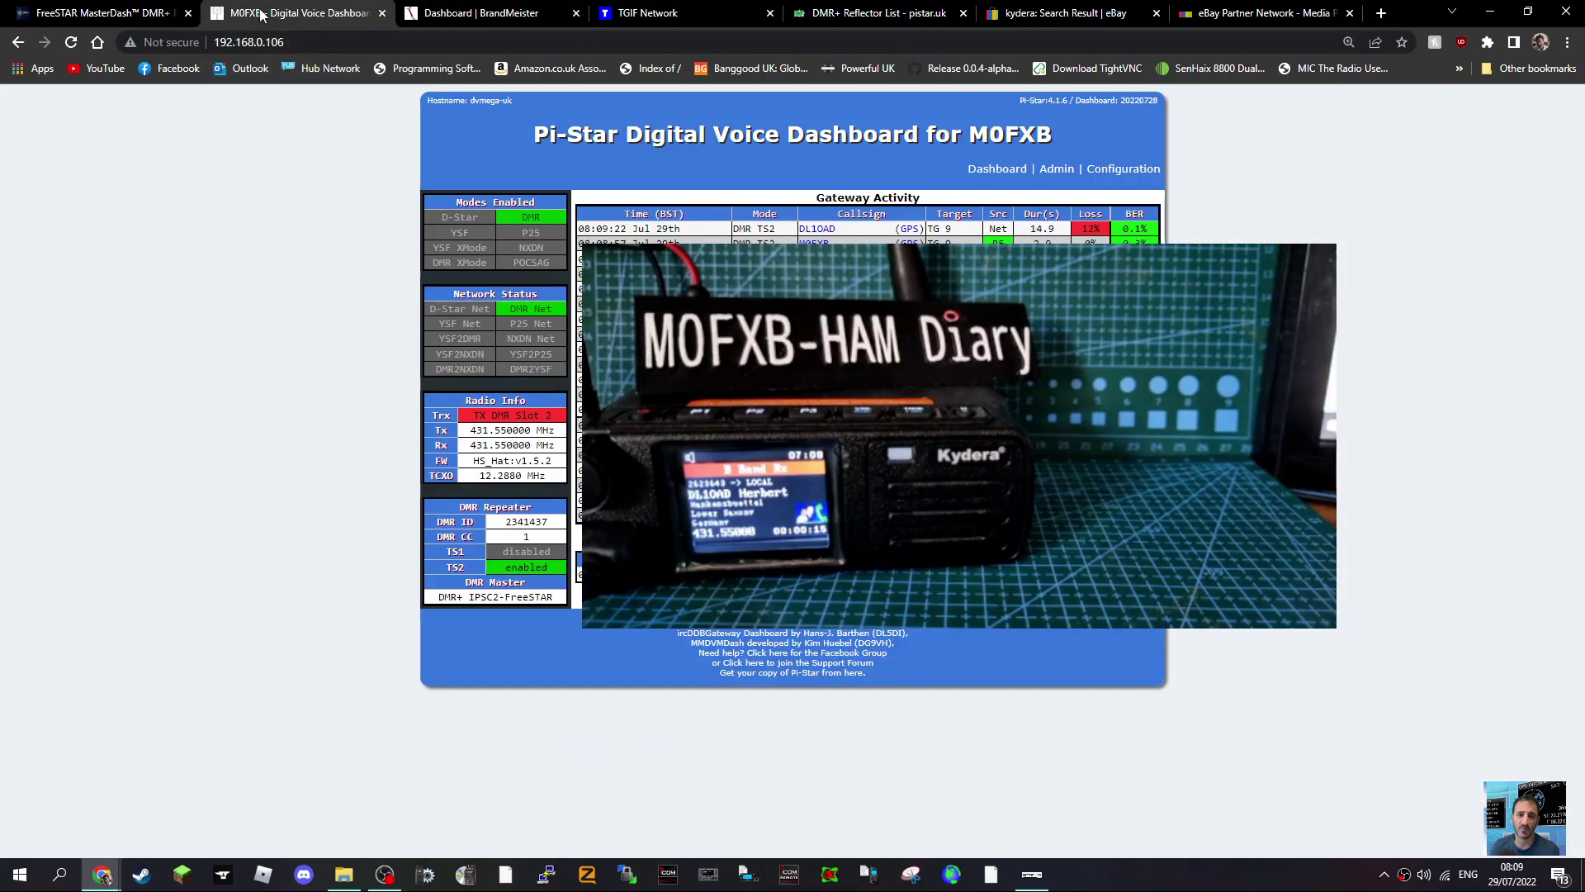
left_click(273, 12)
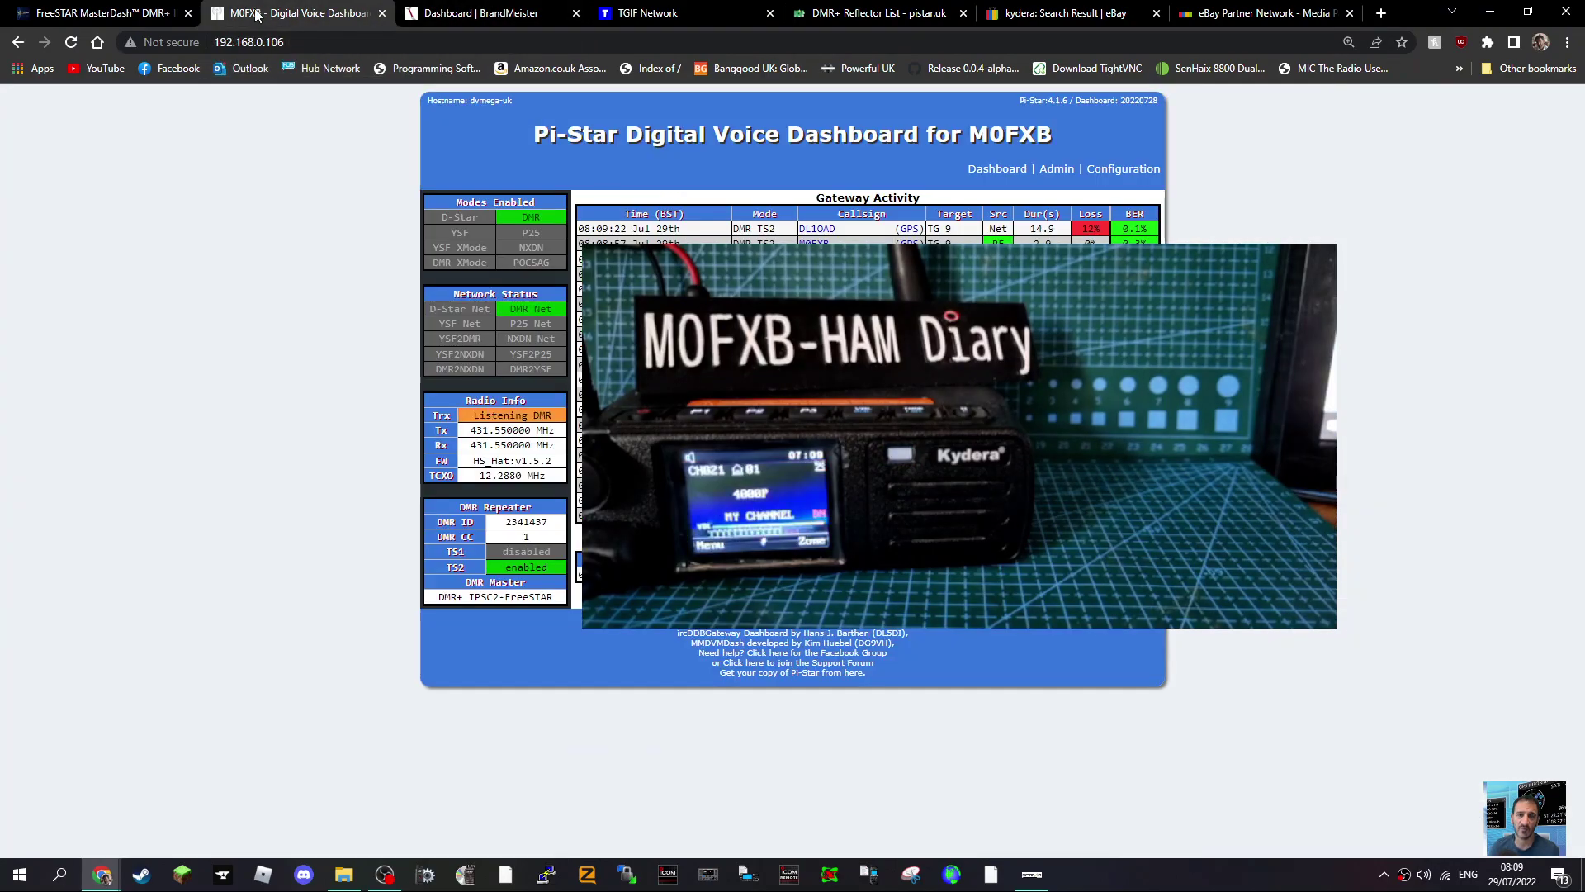
left_click(132, 13)
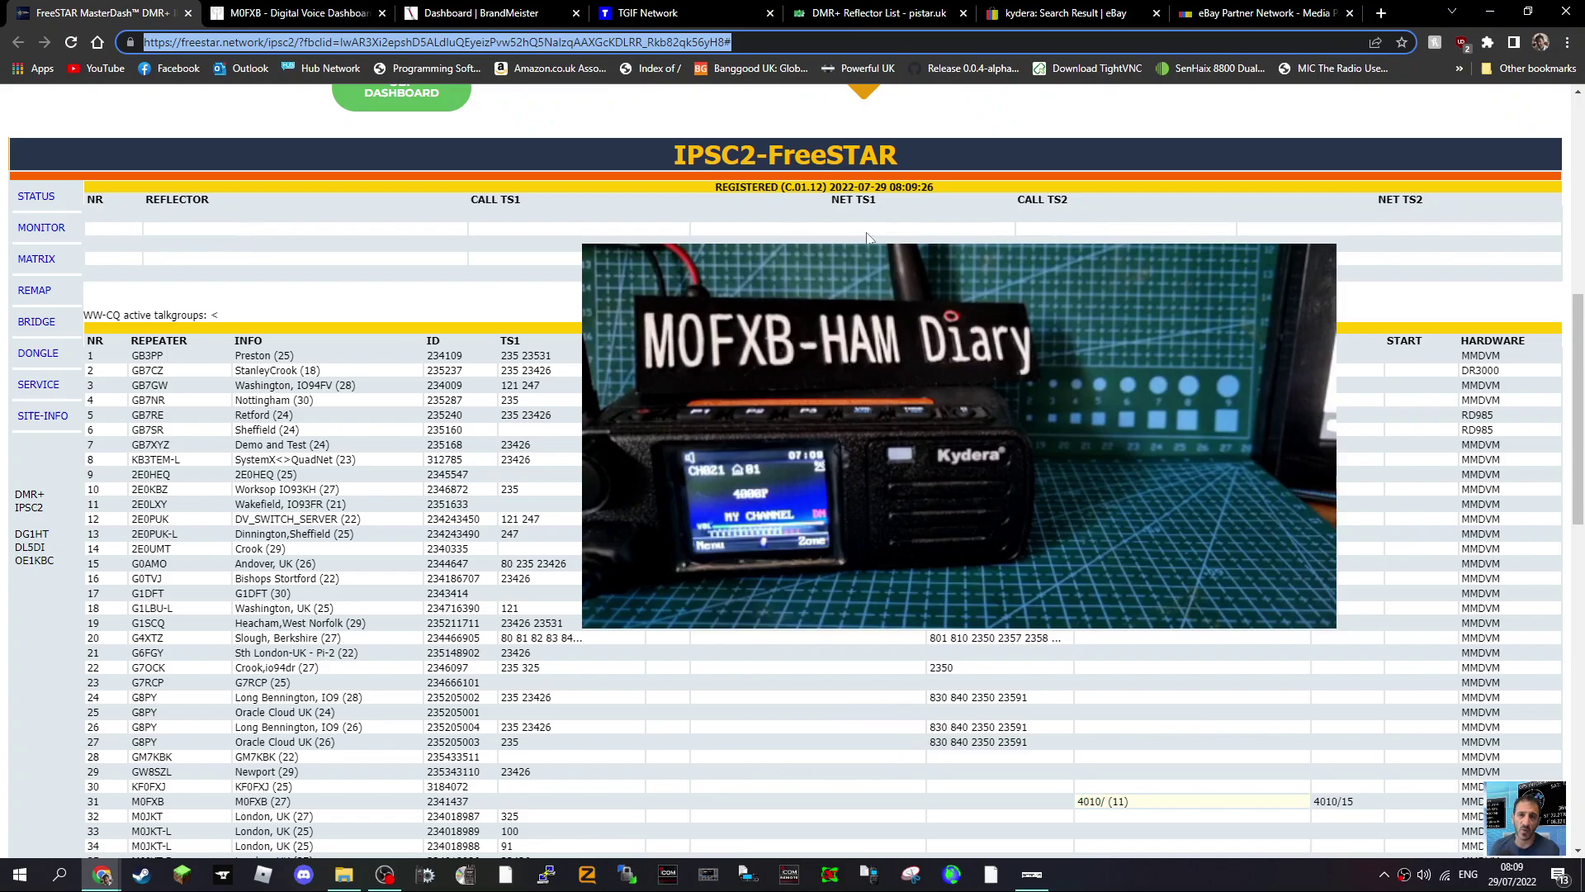